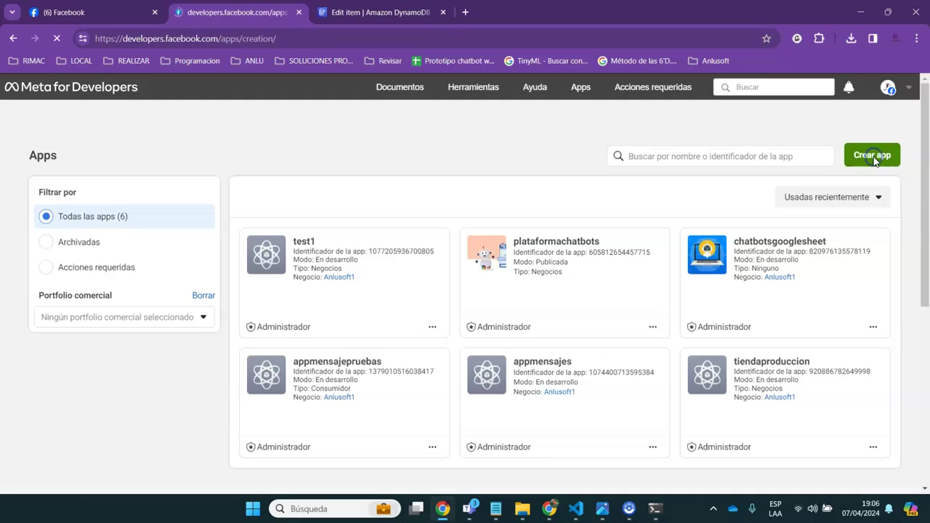
Choose the Otro use case and the Negocios app type for the new app
left_click_drag(920, 312, 920, 347)
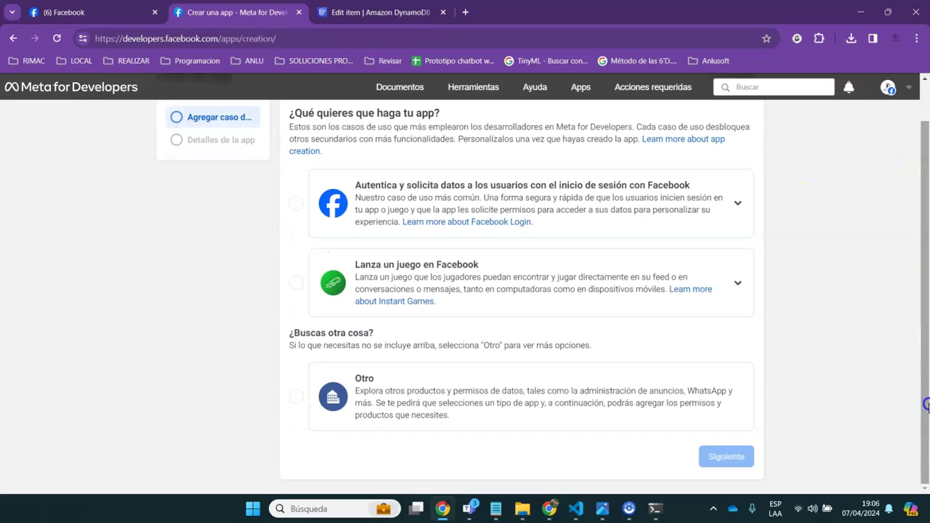
left_click(296, 396)
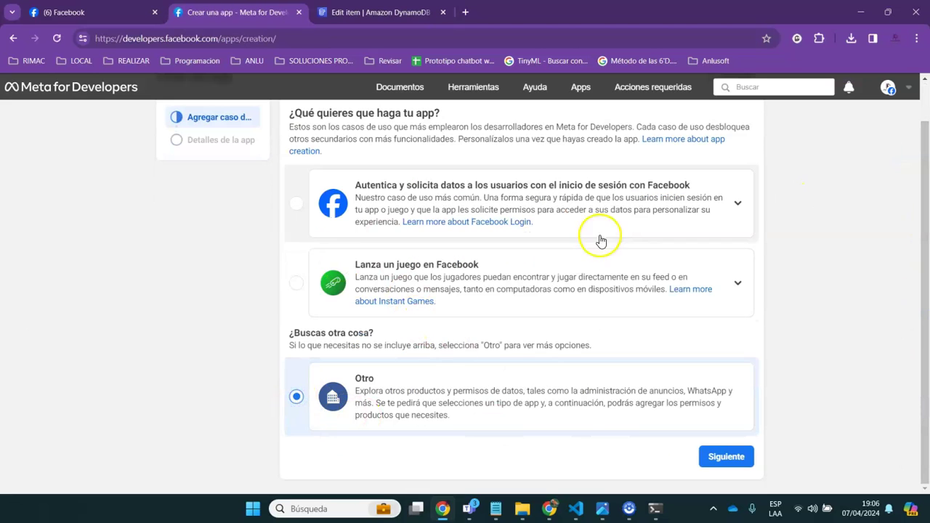
left_click(730, 468)
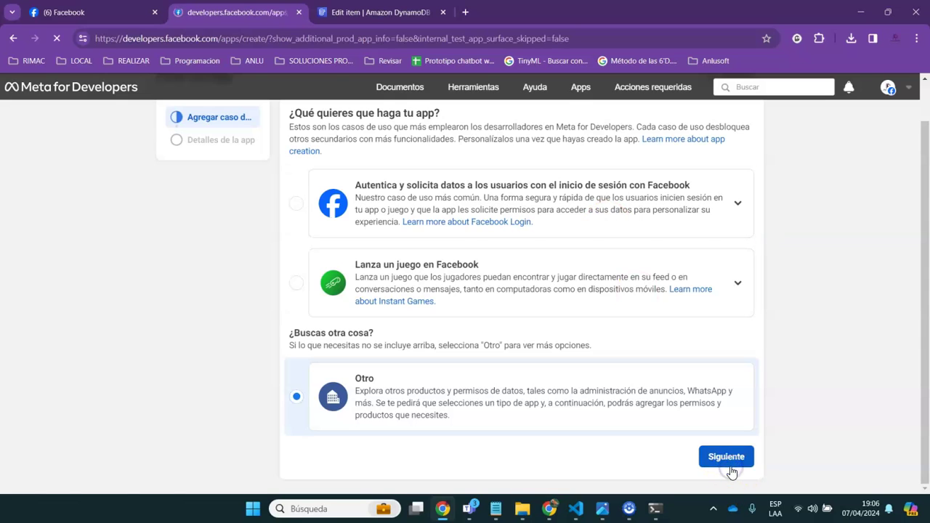
left_click(415, 271)
scroll(414, 270, "down", 2)
left_click(724, 459)
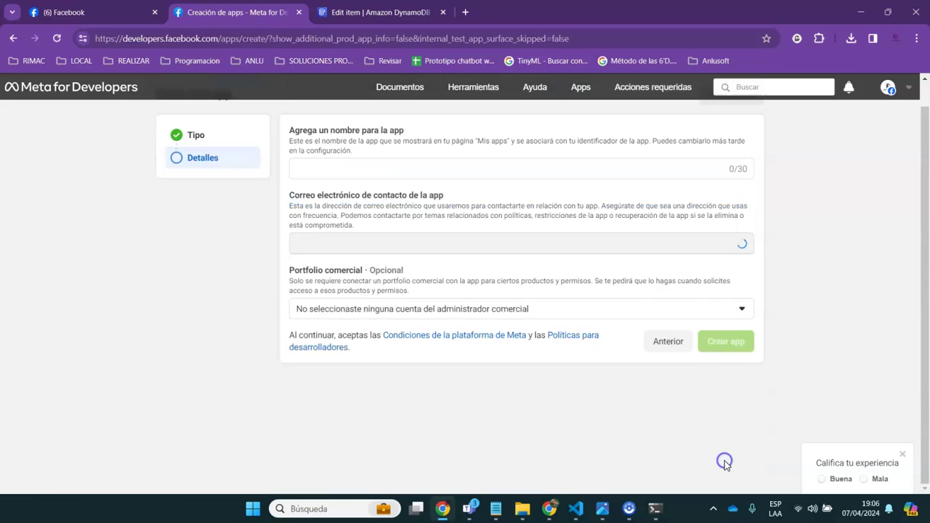
Name the app botanlu, link it to the Anlusoft1 portfolio, and create it
left_click(323, 171)
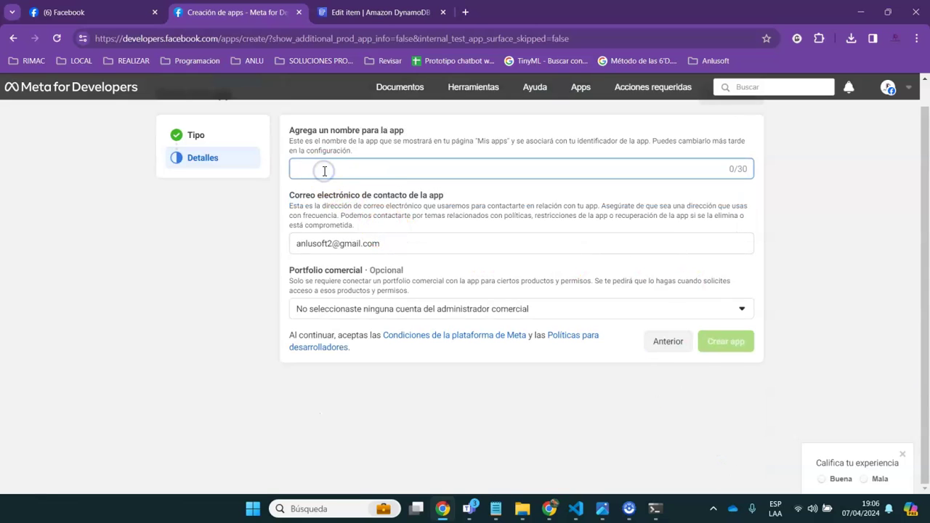
type("botwhatsappanlu")
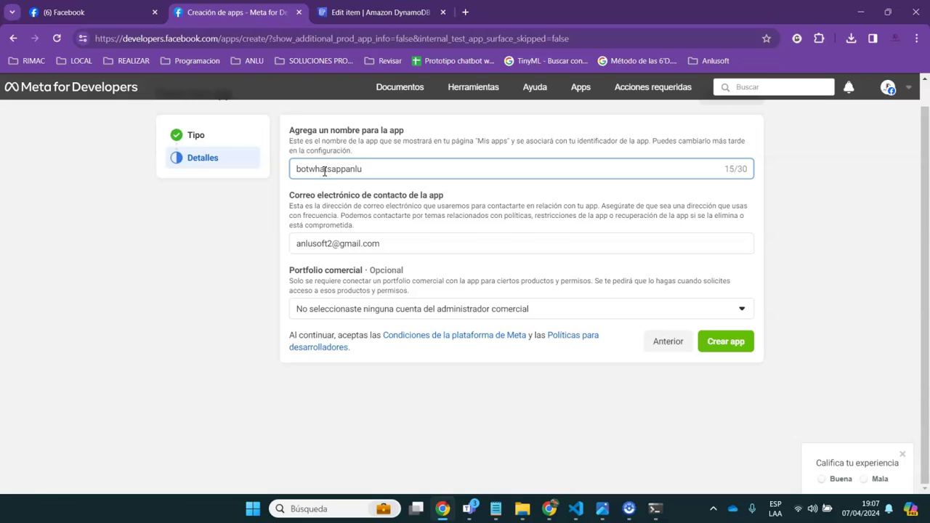
left_click(415, 310)
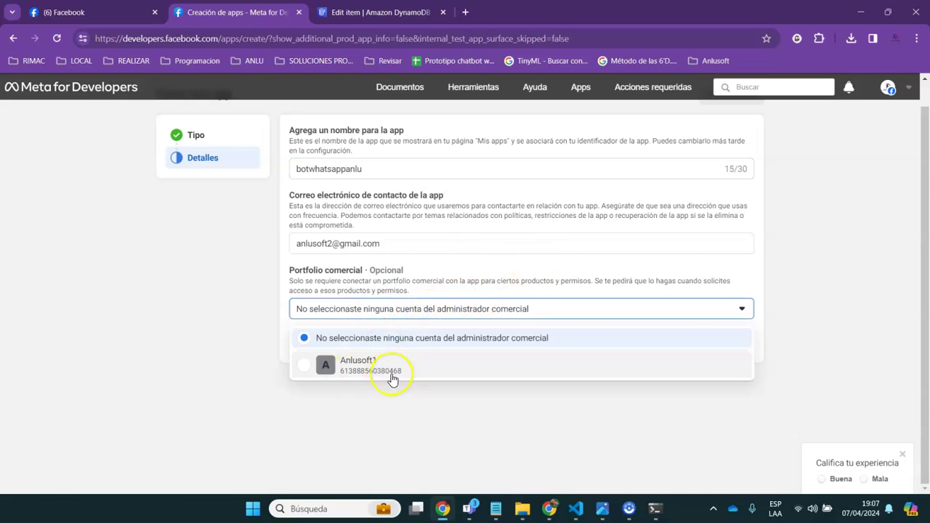
left_click(392, 366)
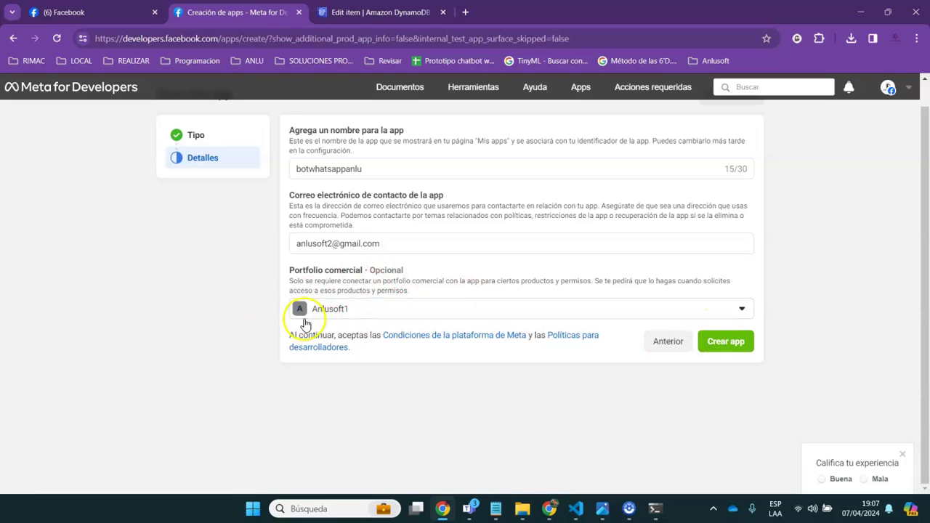
left_click(738, 347)
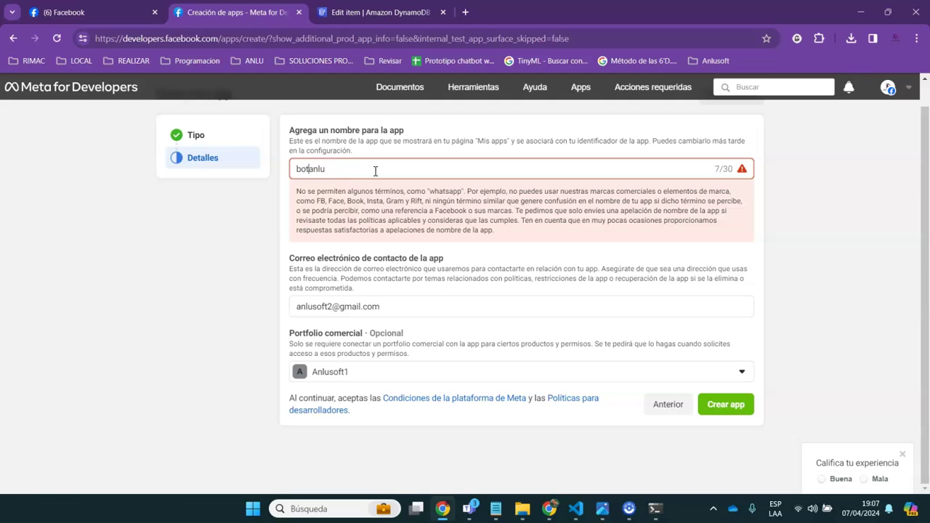
left_click(721, 410)
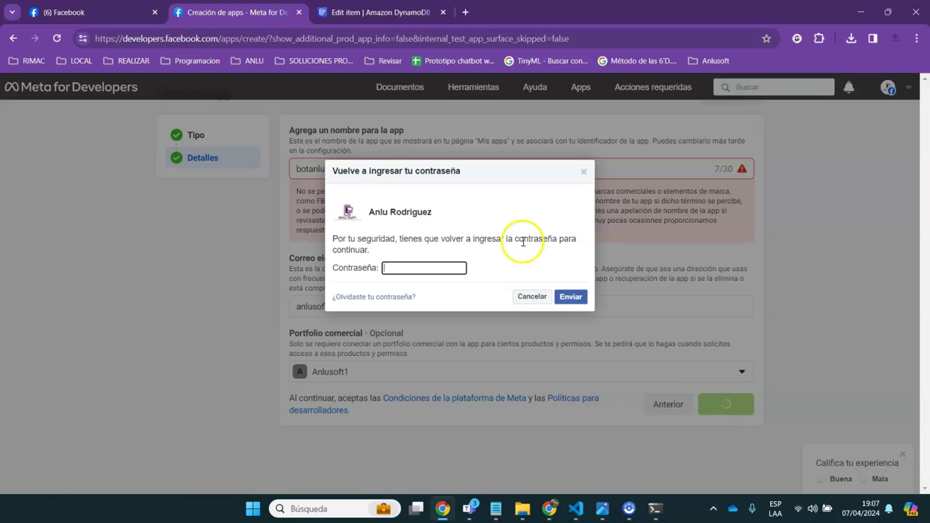
Confirm app creation with the account password and save the password in the browser
left_click(403, 266)
type("•••••")
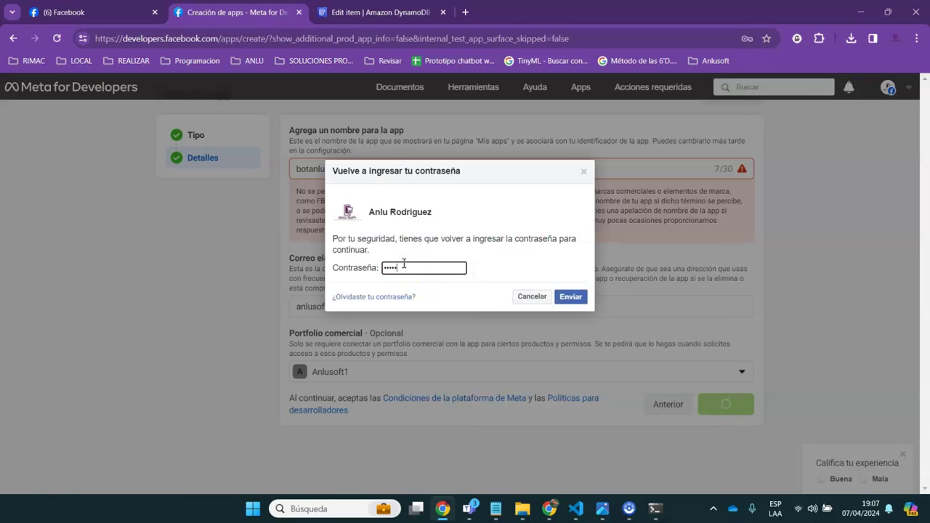
key("Return")
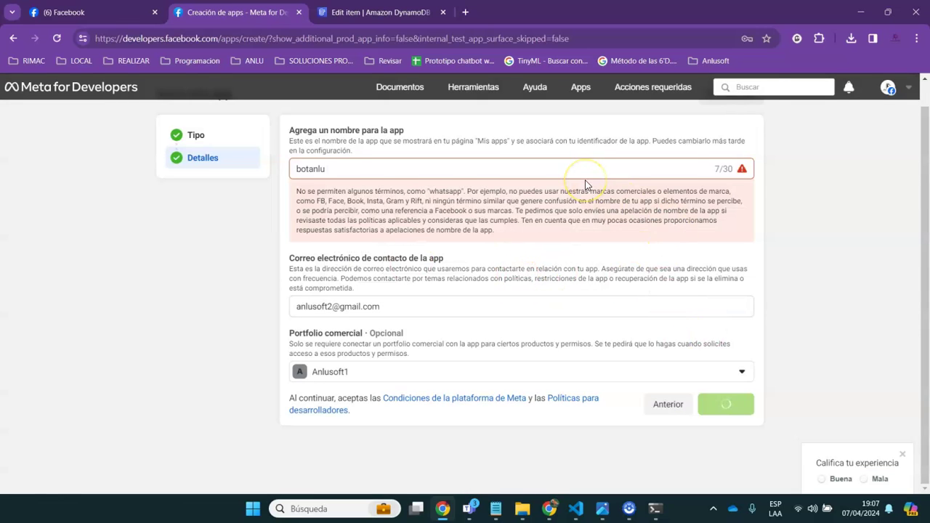
left_click(691, 223)
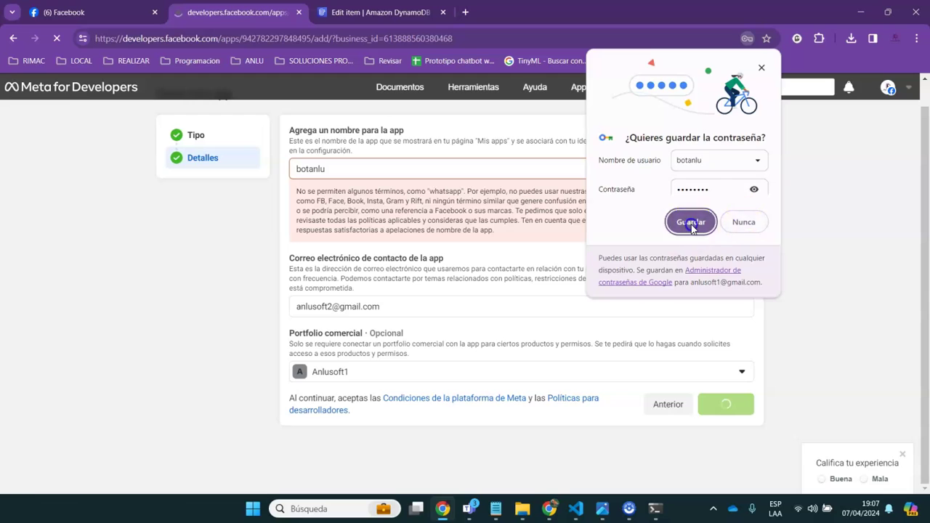
Follow WhatsApp Inicio rápido's Agrega un número de teléfono link and scroll to Paso 5
left_click_drag(925, 174, 927, 140)
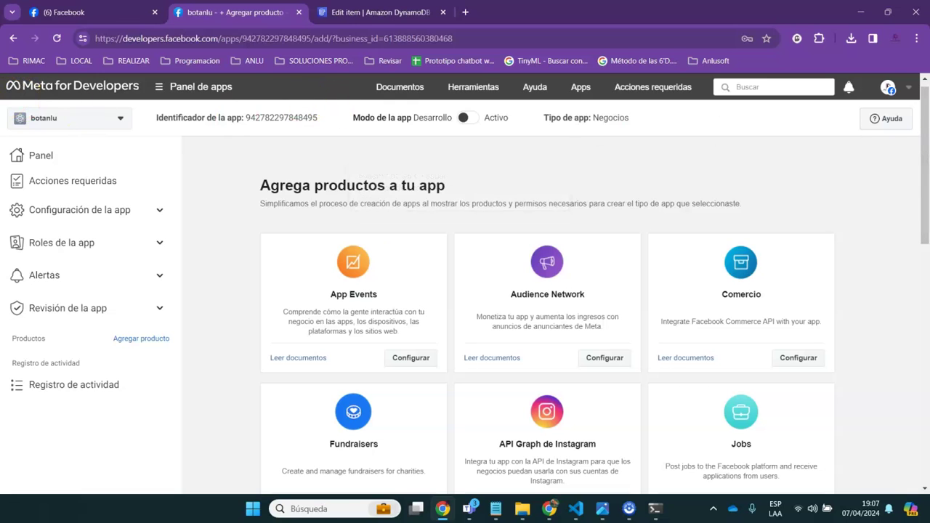
left_click_drag(926, 208, 902, 378)
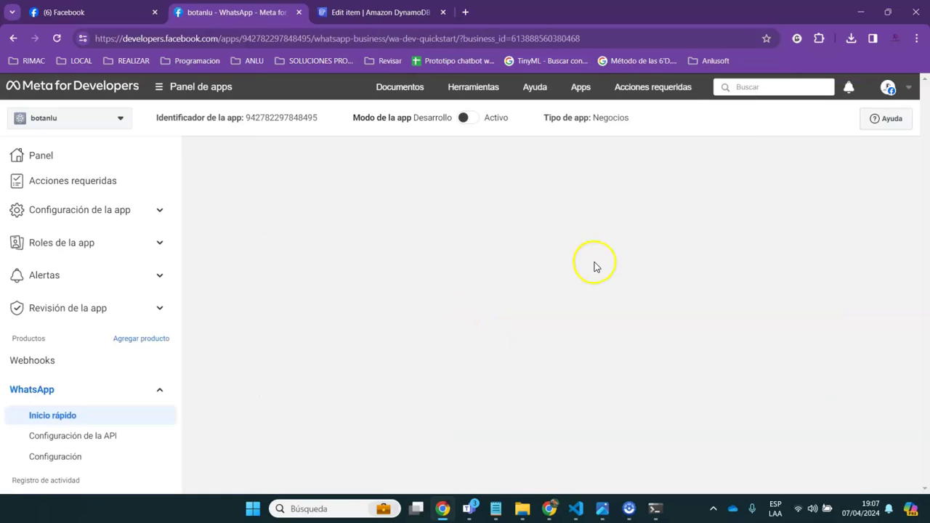
left_click_drag(917, 197, 927, 314)
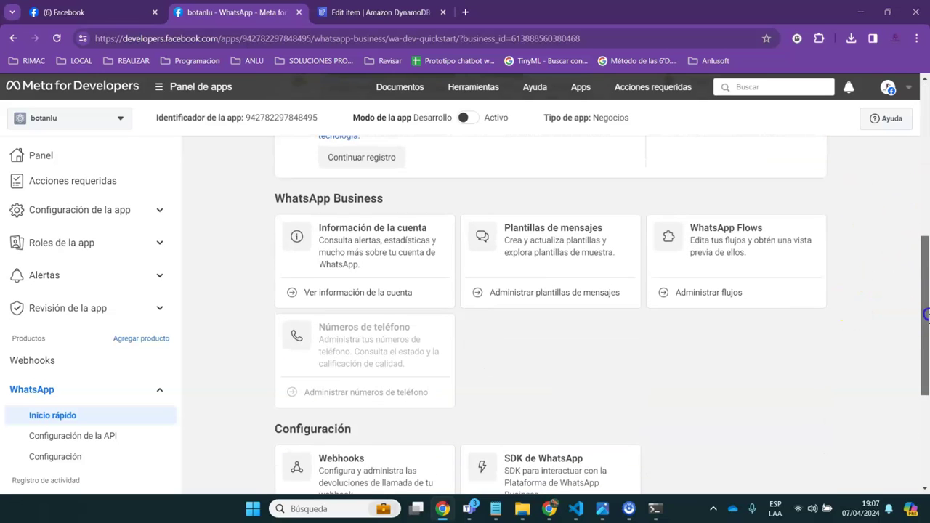
left_click(363, 347)
mouse_move(303, 330)
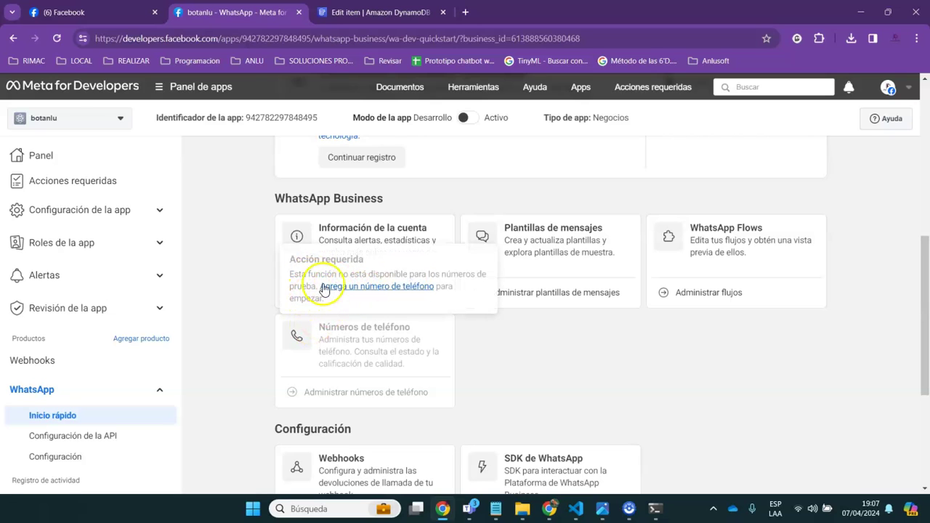
left_click(389, 287)
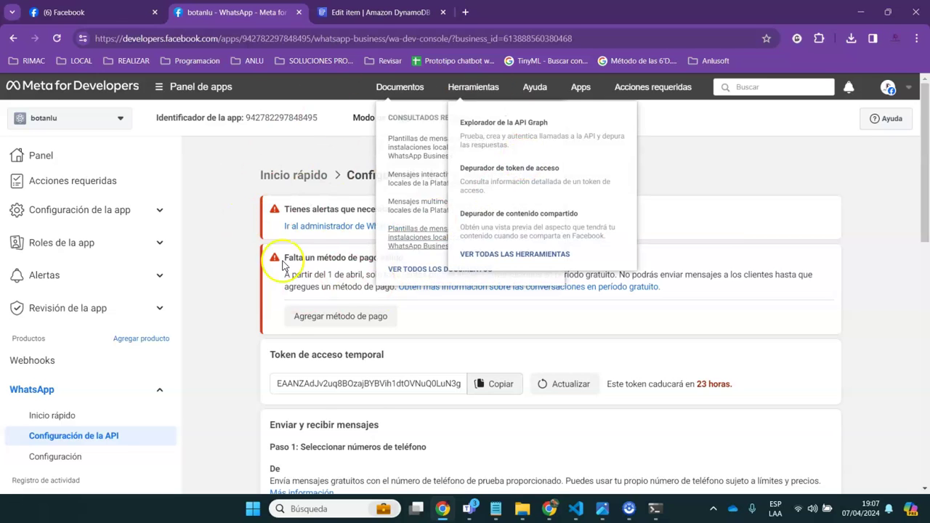
left_click_drag(925, 158, 926, 423)
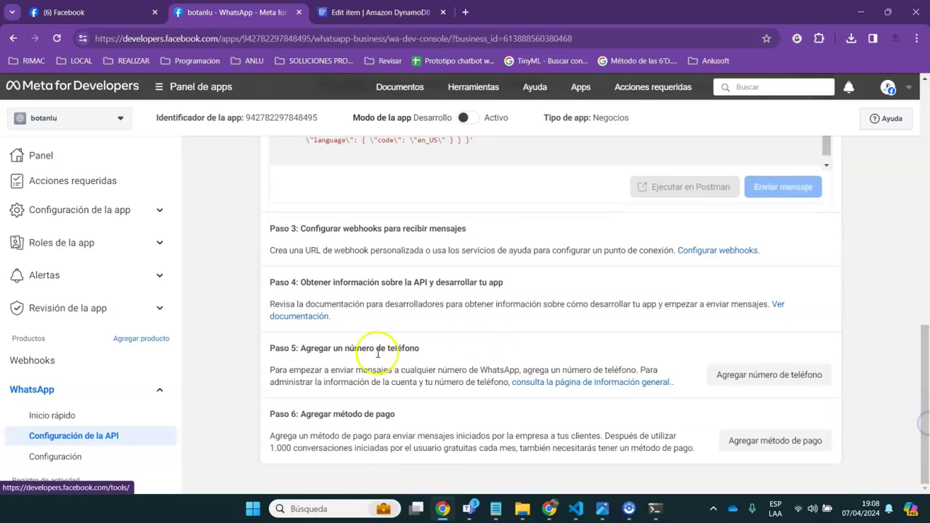
Fill the WhatsApp business profile: display name, Educación category and a description
left_click(730, 374)
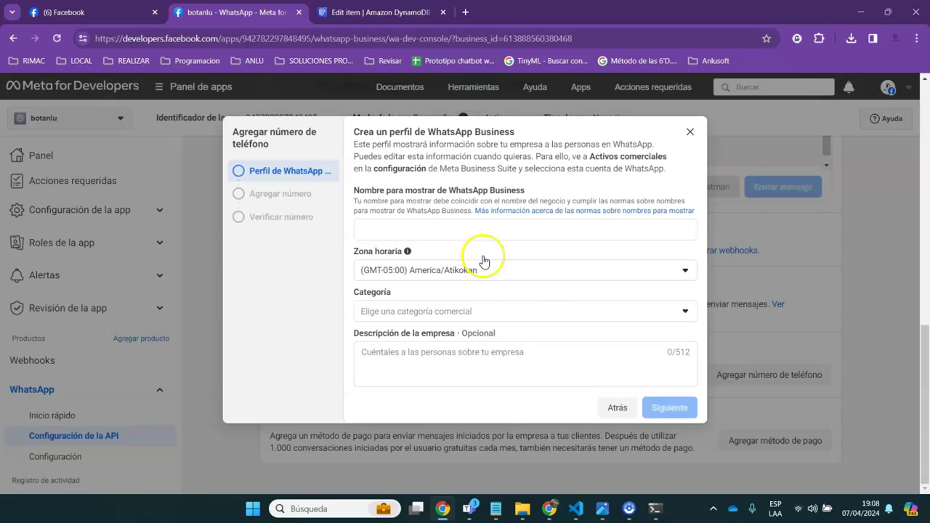
left_click(430, 234)
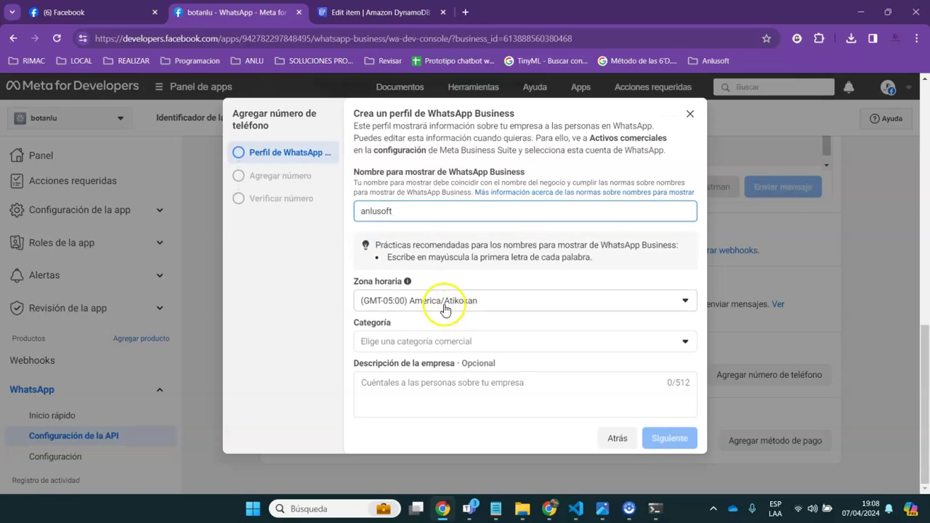
left_click(431, 345)
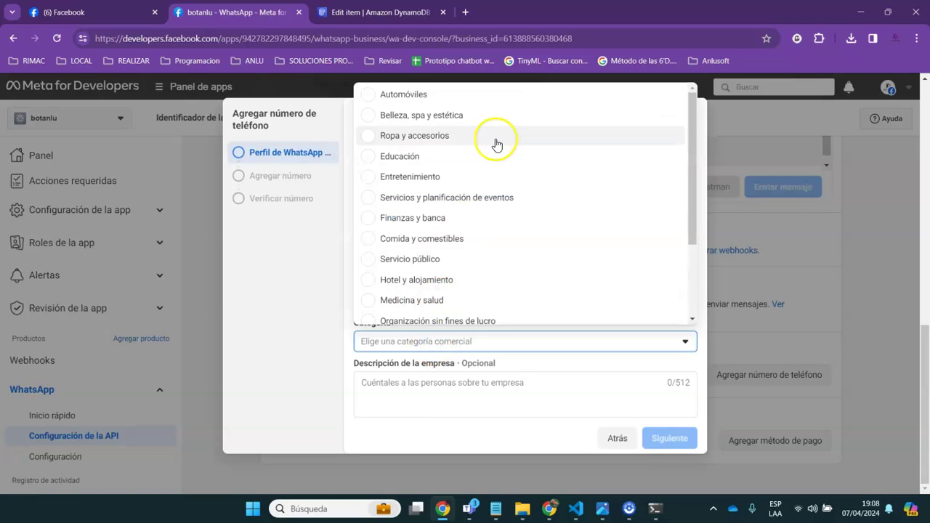
left_click(421, 157)
left_click(412, 395)
type("empresa")
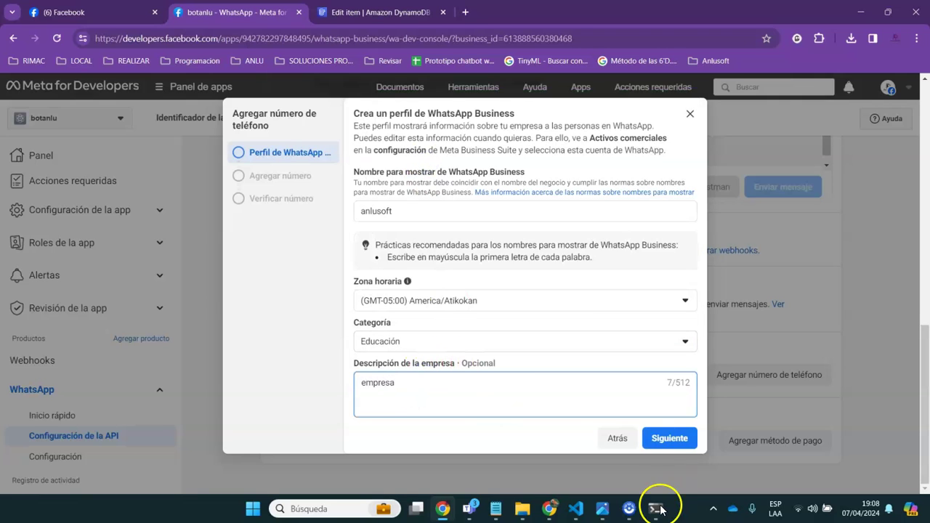
left_click(671, 439)
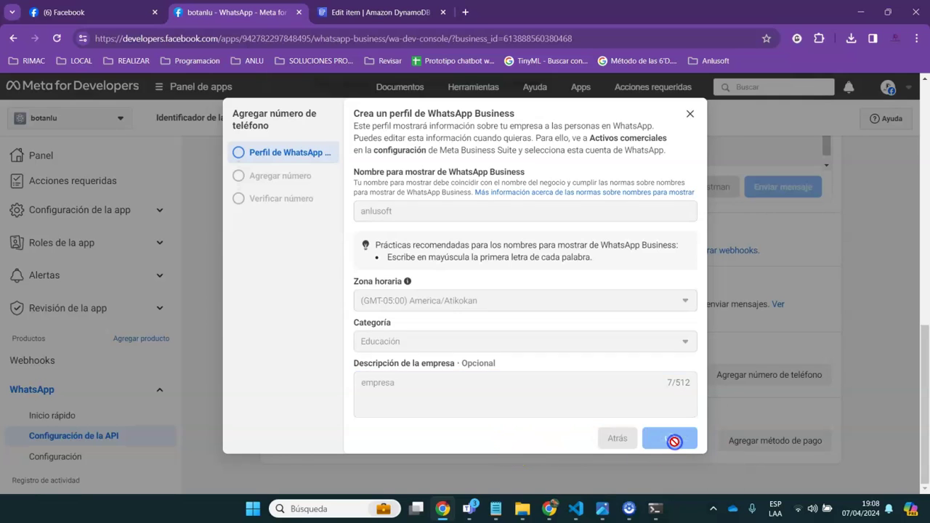
Set the country code to PE +51 and paste the business phone number from the notes
left_click(413, 241)
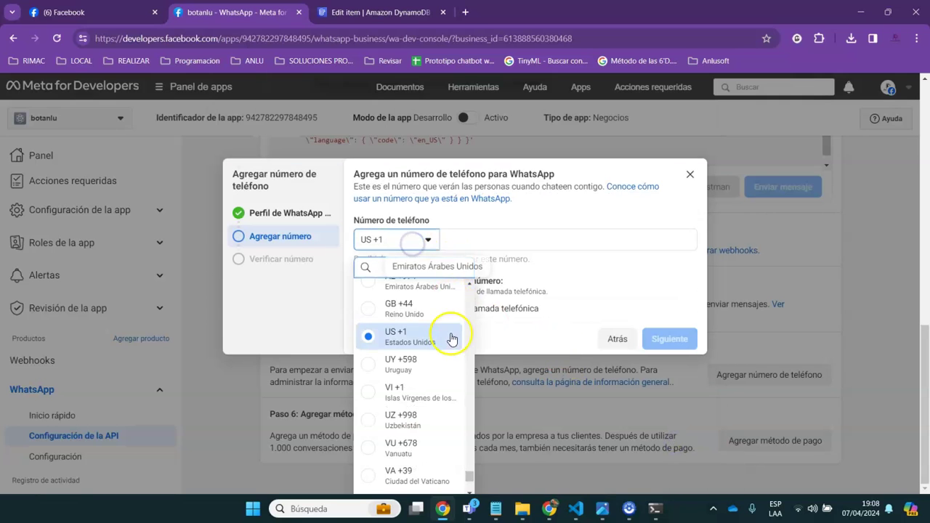
left_click(385, 265)
type("pe")
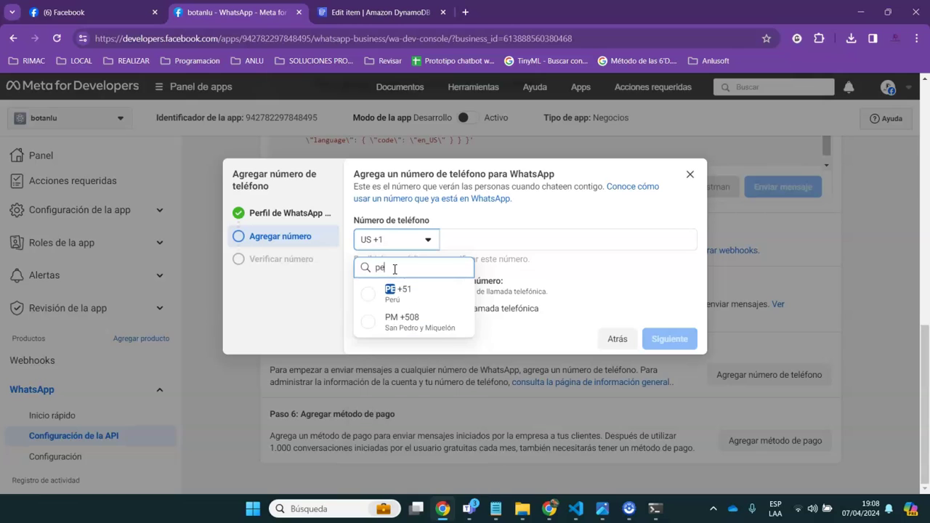
left_click(407, 287)
left_click(476, 235)
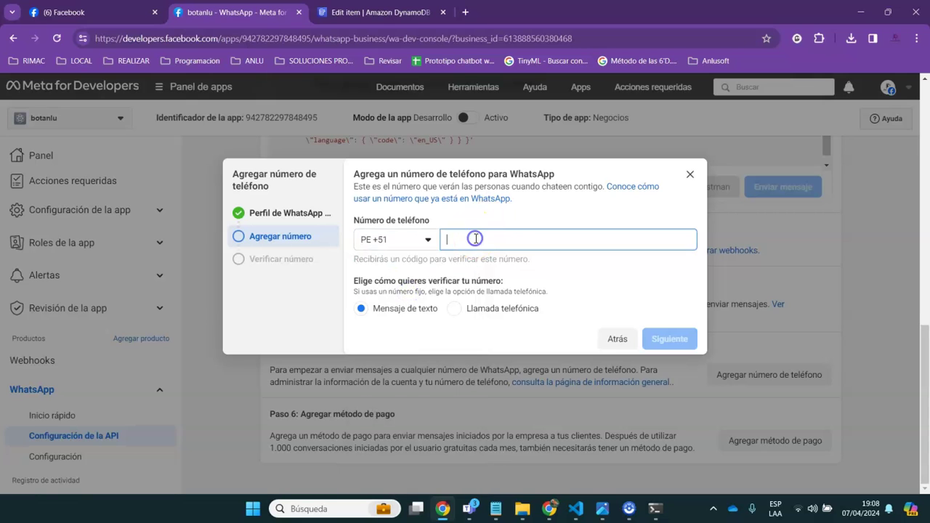
mouse_move(494, 509)
left_click(506, 468)
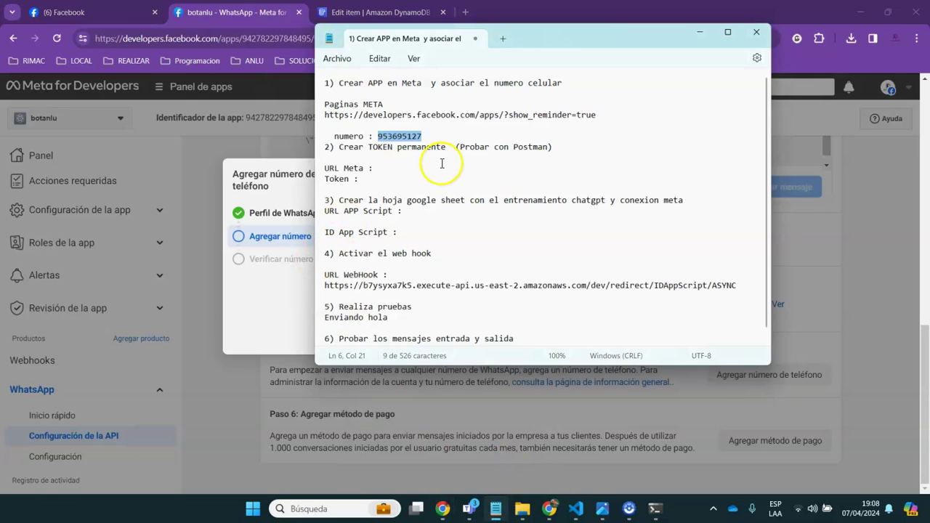
left_click(277, 297)
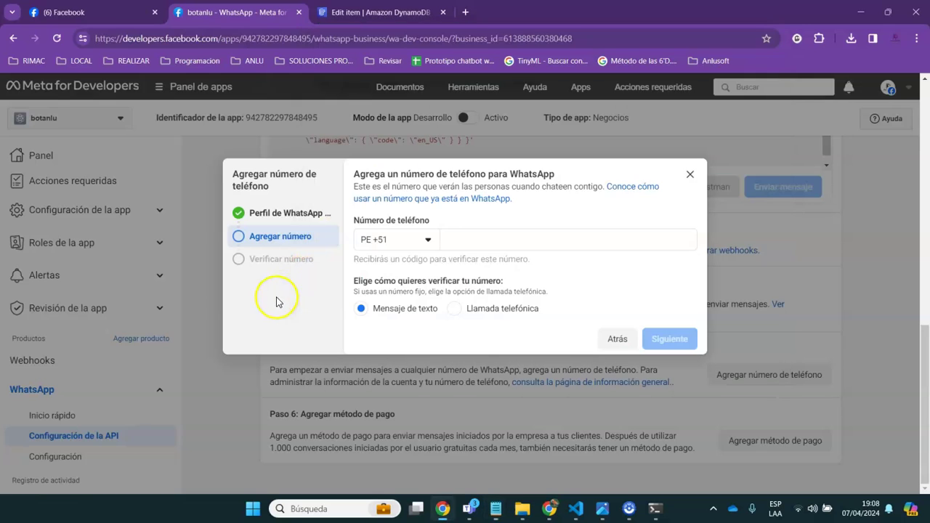
left_click(477, 239)
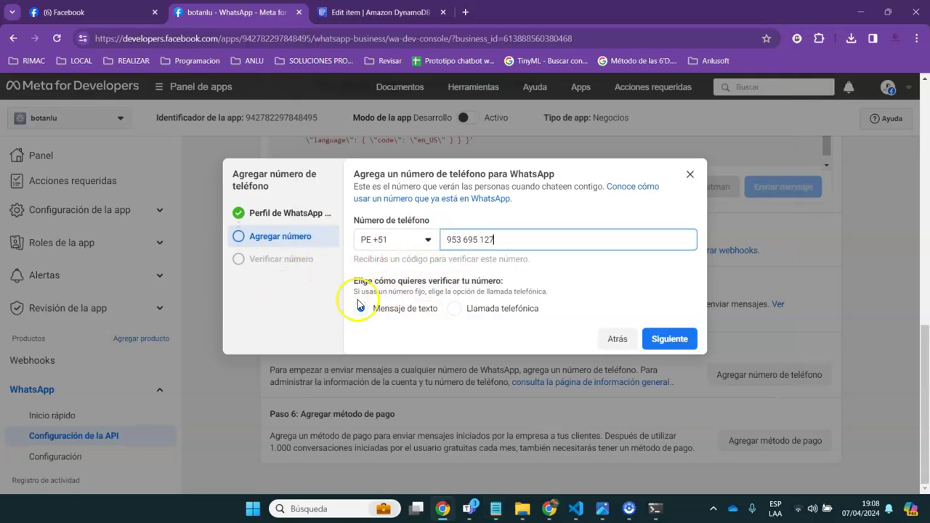
Request the text-message code and submit the 6-digit verification code
left_click(664, 339)
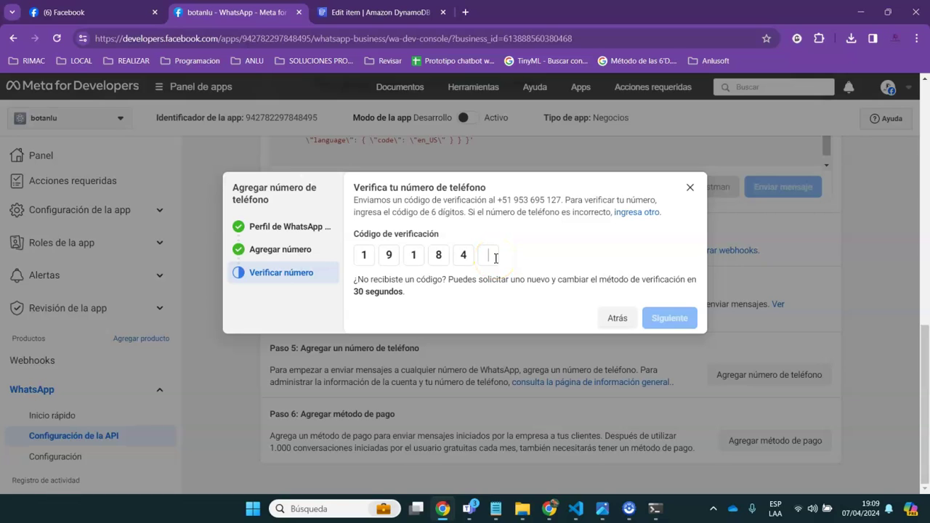
type("0")
left_click(668, 318)
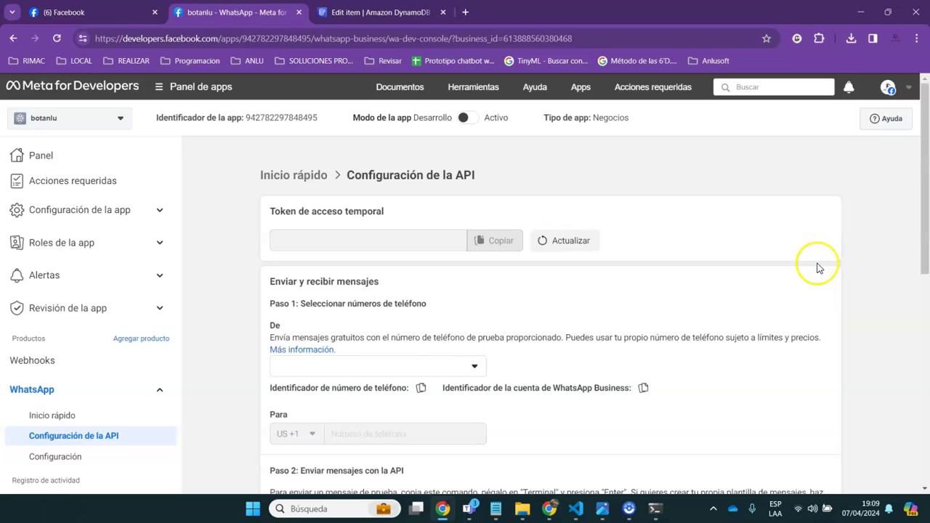
Select the newly added anlusoft number as the sender in Paso 1
mouse_move(497, 508)
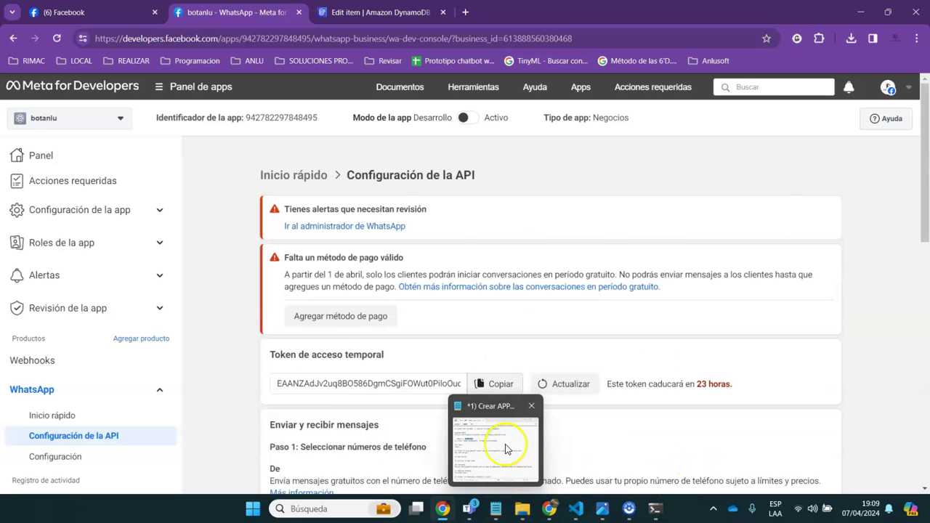
left_click(506, 448)
left_click(380, 436)
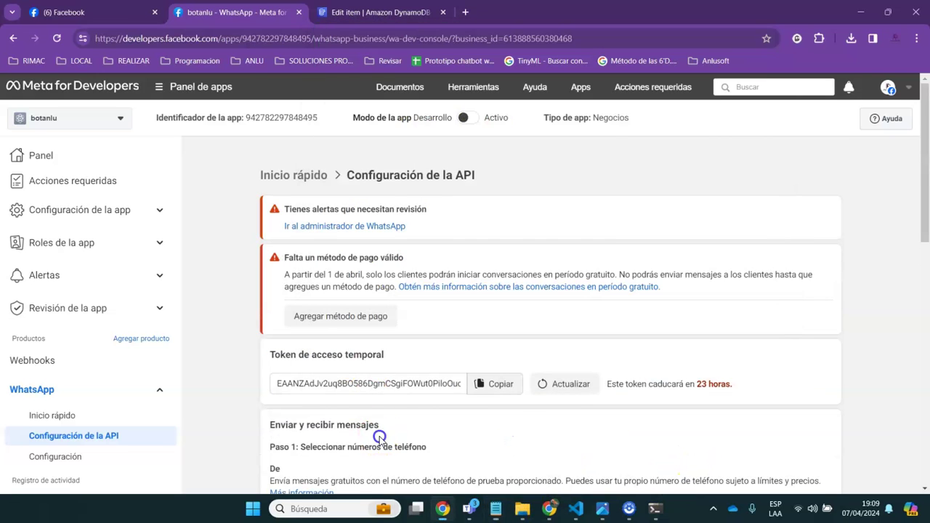
scroll(380, 438, "down", 3)
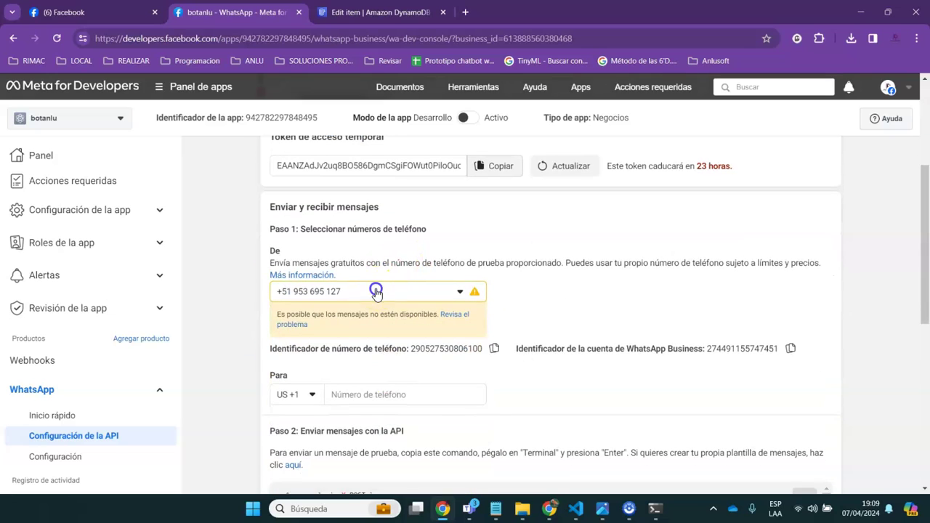
left_click(376, 291)
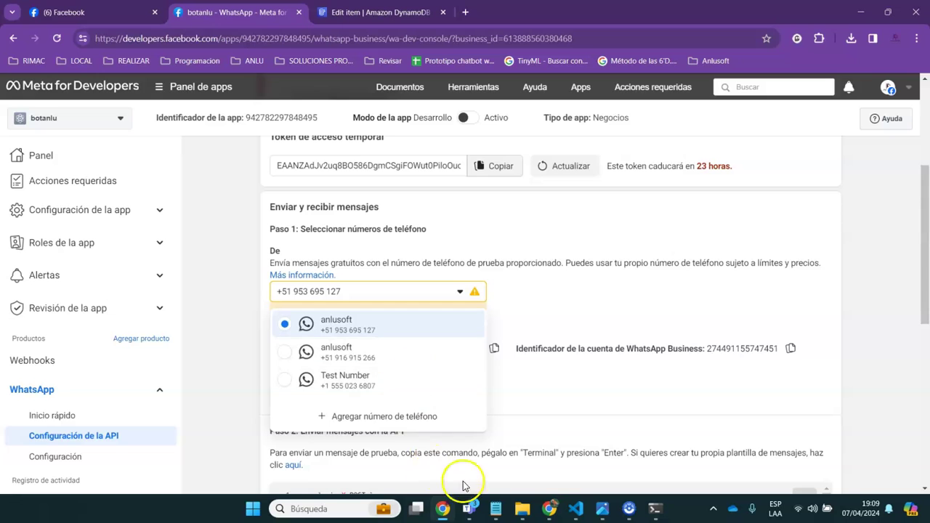
mouse_move(496, 509)
mouse_move(509, 465)
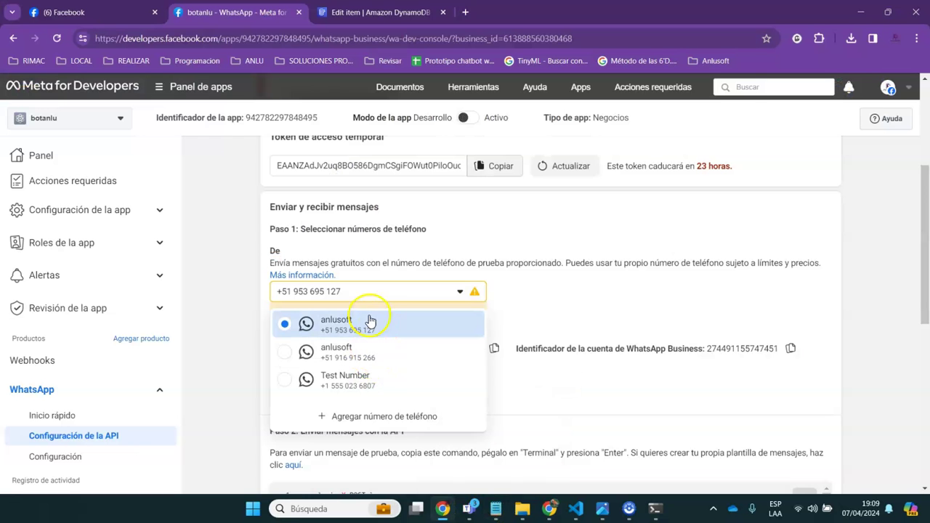
left_click(348, 328)
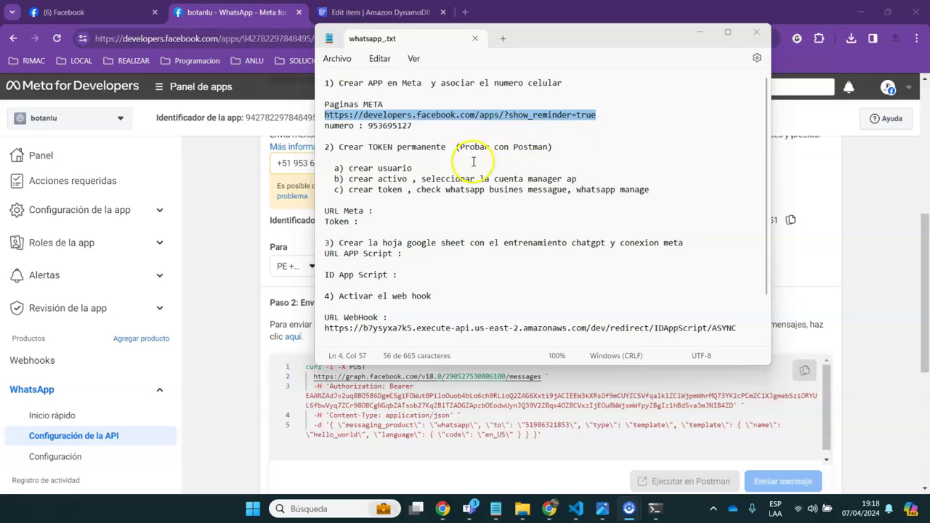
Mark the permanent-token step in the notes and paste the developer apps address into the DynamoDB tab
left_click_drag(343, 148, 441, 155)
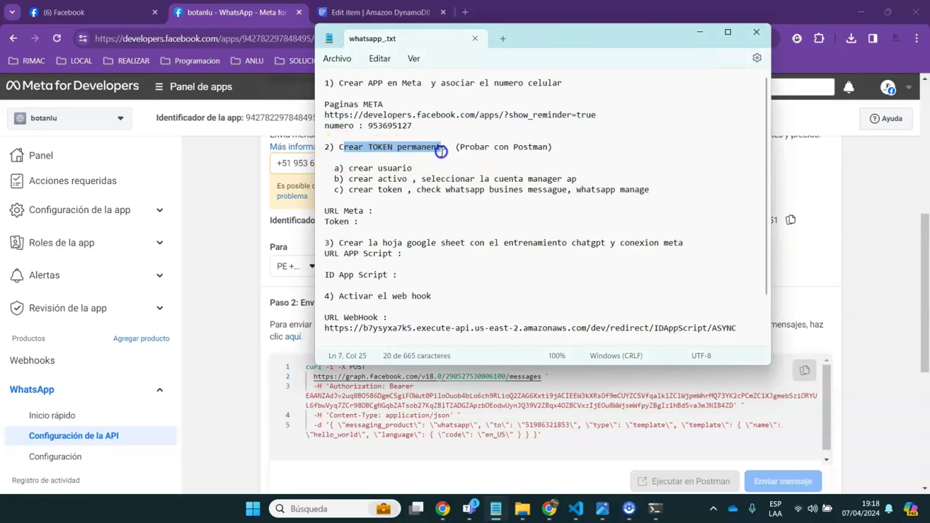
left_click(289, 232)
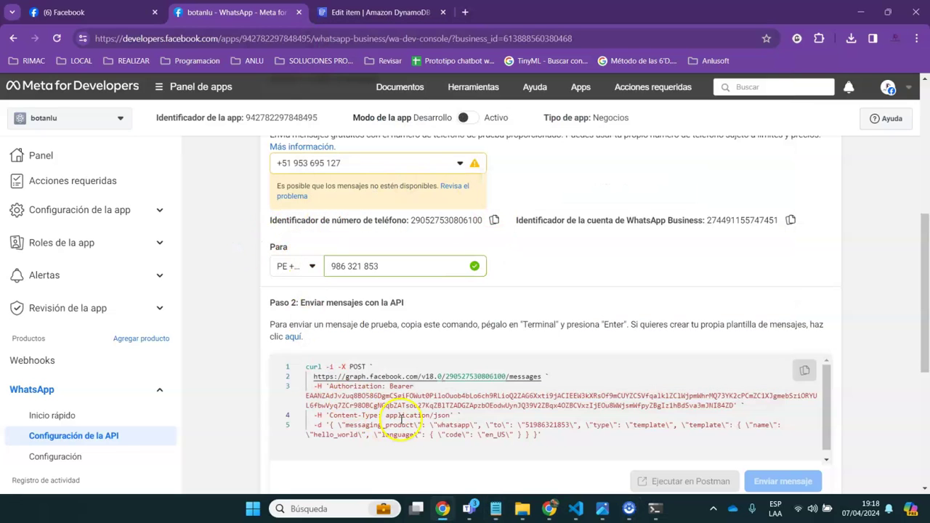
left_click(386, 22)
left_click(354, 39)
type("https://developers.facebook.com/apps/?show_reminder=true")
Load the developer apps list and open botanlu's Anlusoft1 business portfolio
key("Return")
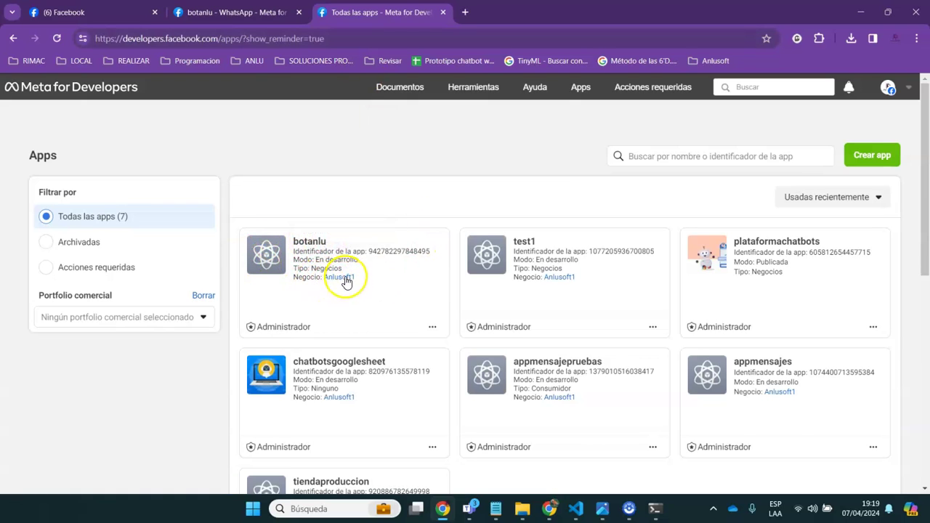
left_click(341, 278)
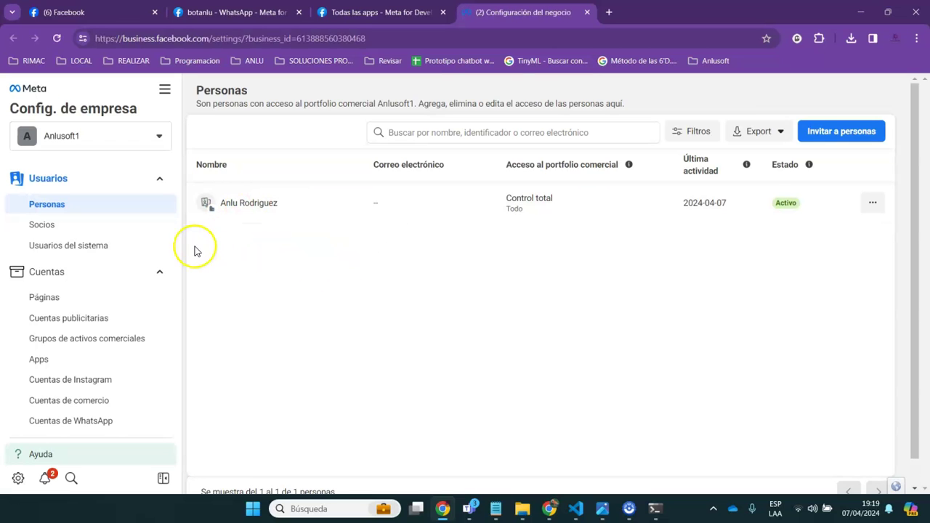
Start adding a system user under Usuarios del sistema and accept the non-discrimination policy
left_click(68, 246)
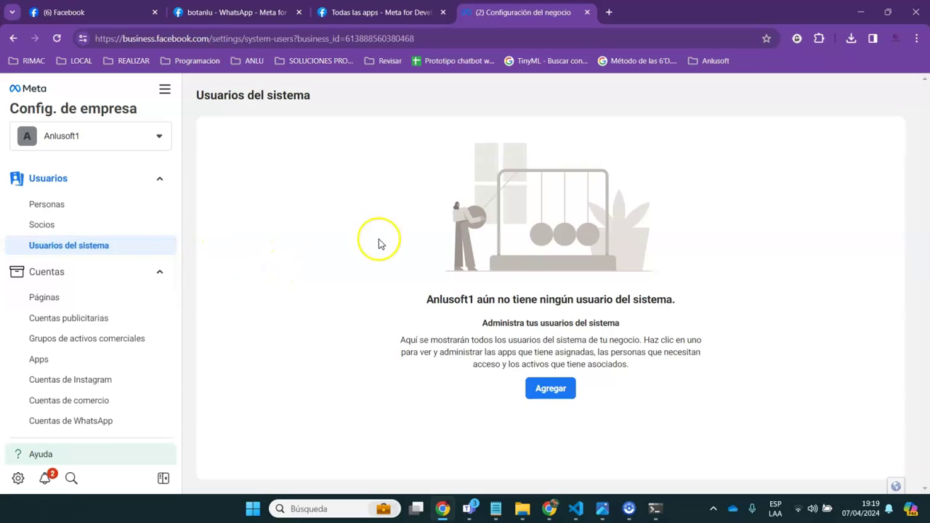
left_click(551, 388)
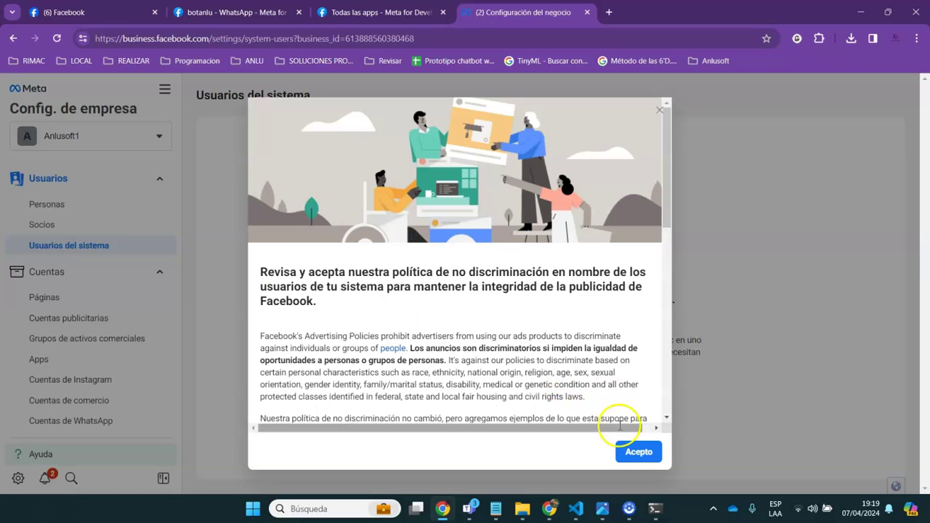
left_click(632, 452)
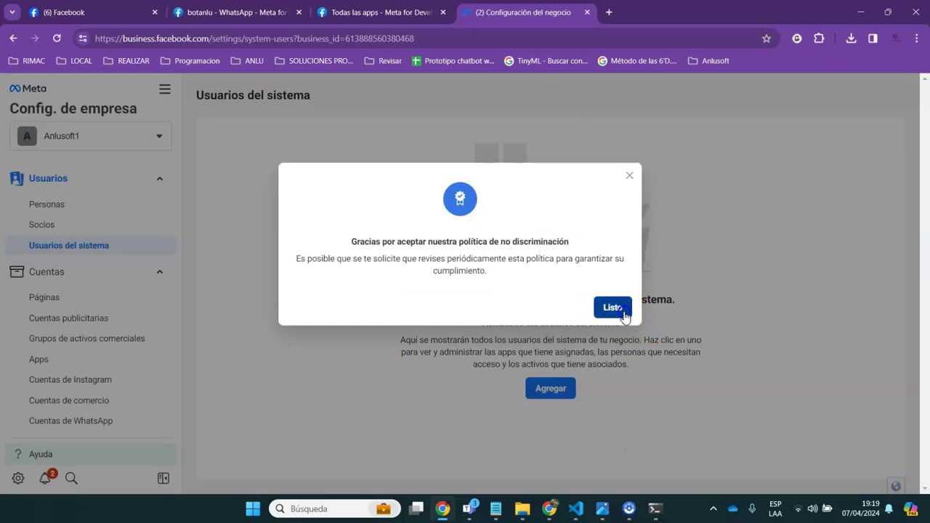
left_click(623, 314)
Create the system user Admin with the Administrador role, reconfirming the policy
left_click(425, 236)
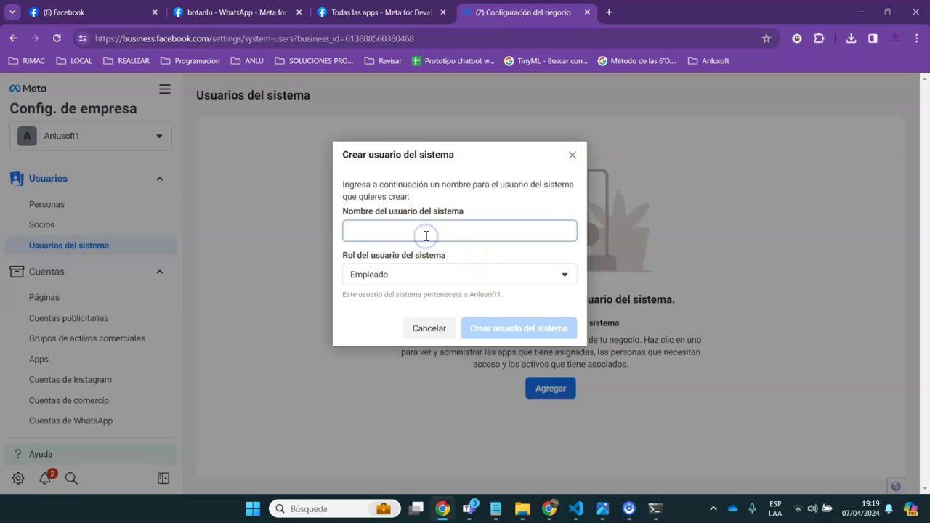
type("Admin")
left_click(414, 270)
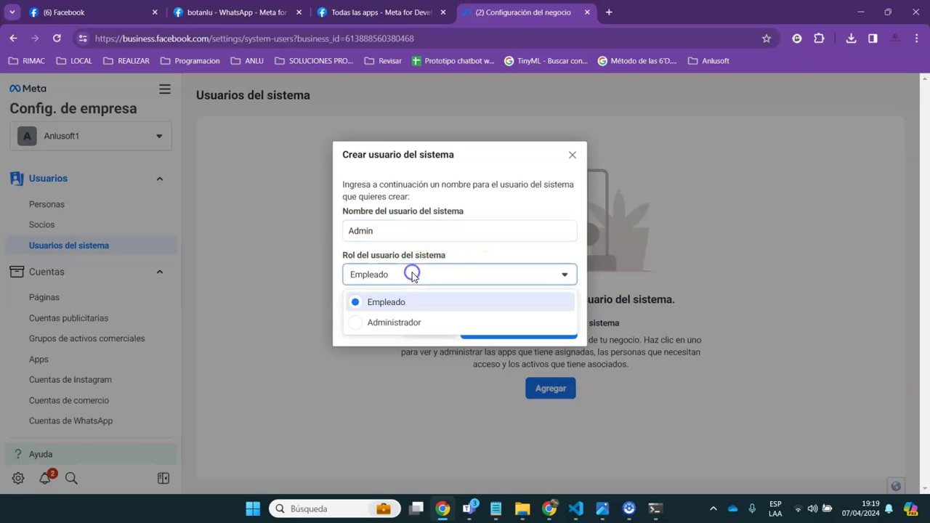
left_click(395, 324)
left_click(520, 334)
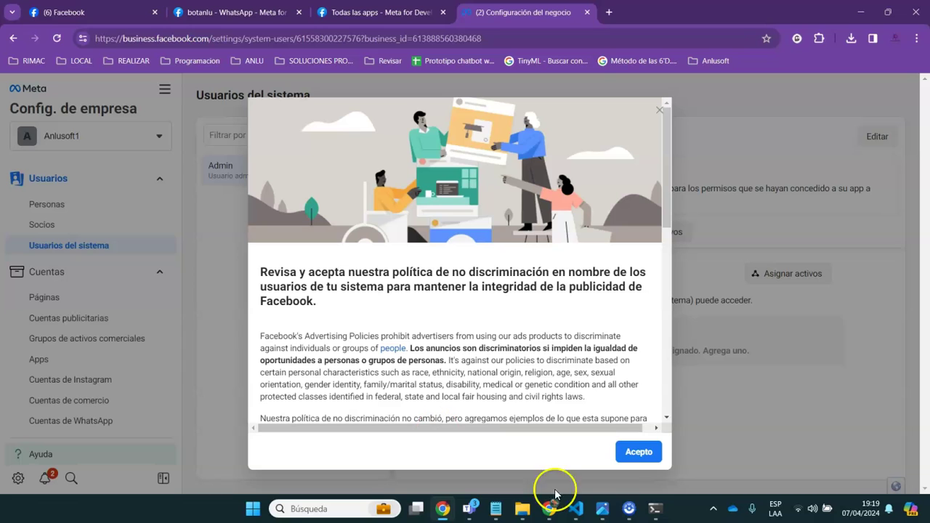
mouse_move(629, 508)
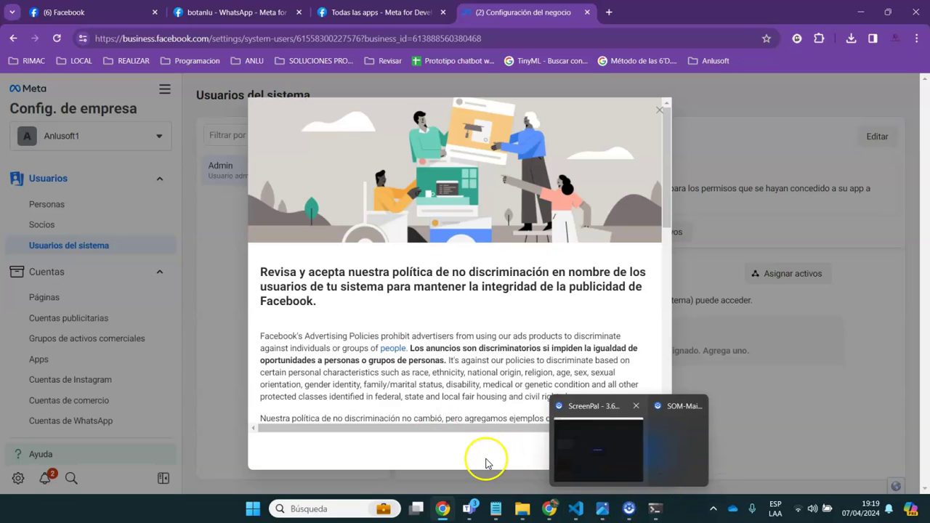
left_click(643, 453)
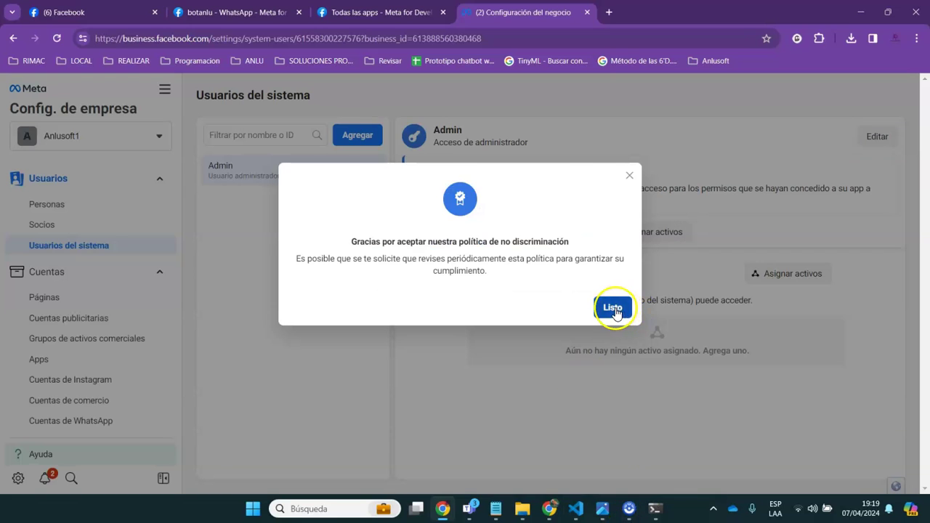
left_click(613, 308)
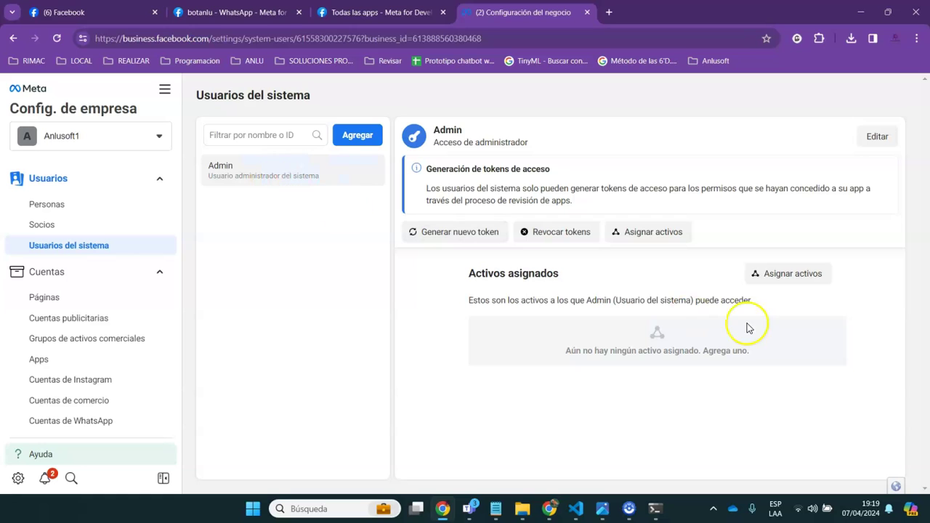
Assign the botanlu app to Admin with Administrar app permission and save the changes
left_click(778, 274)
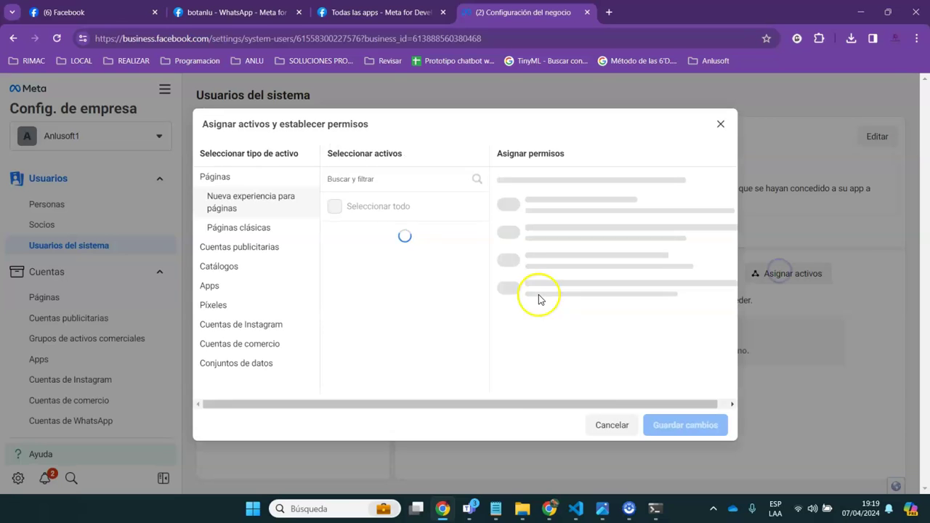
left_click(218, 293)
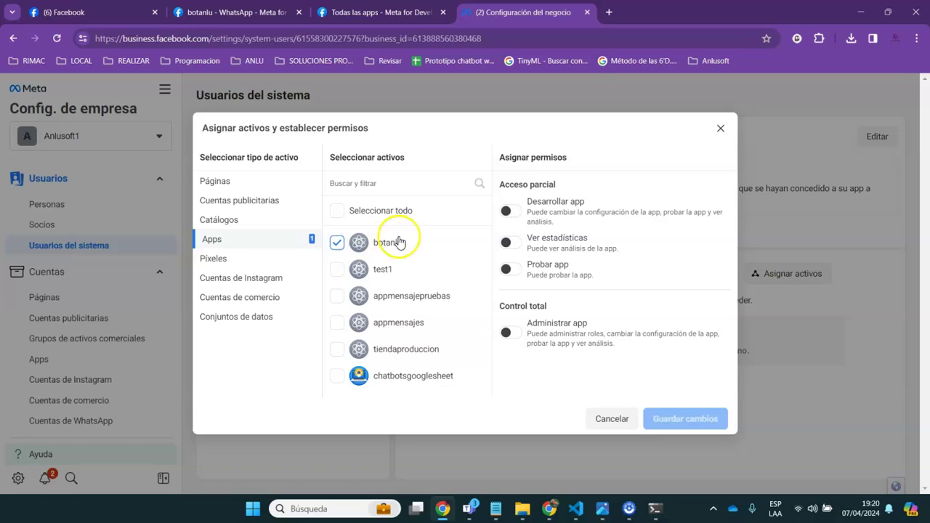
left_click(511, 333)
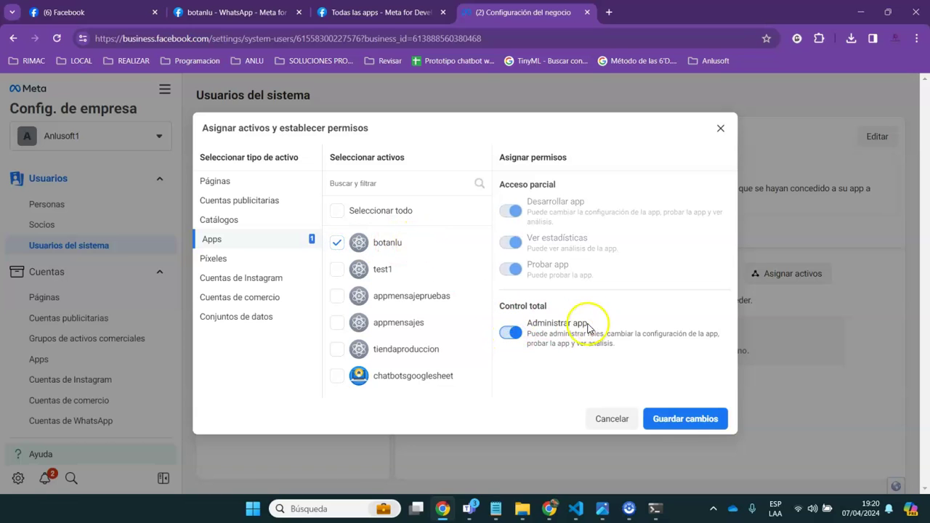
left_click(680, 420)
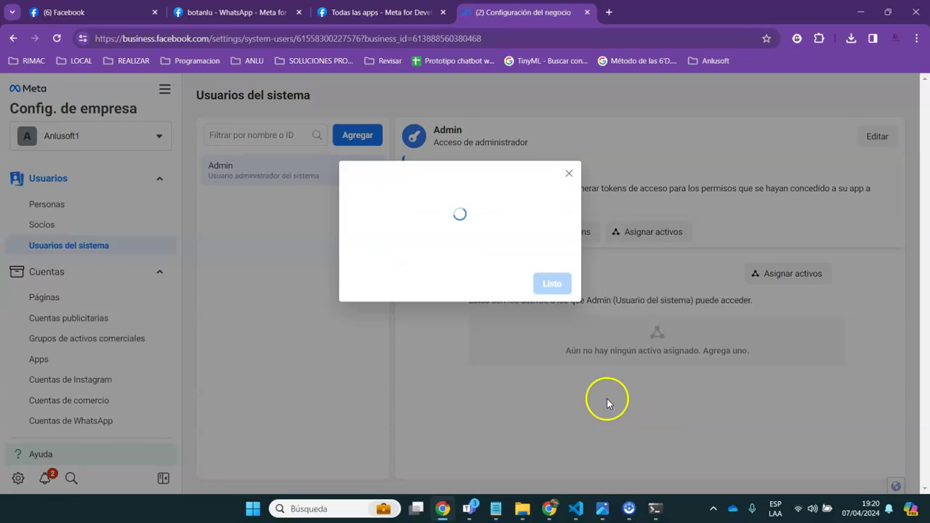
left_click(555, 262)
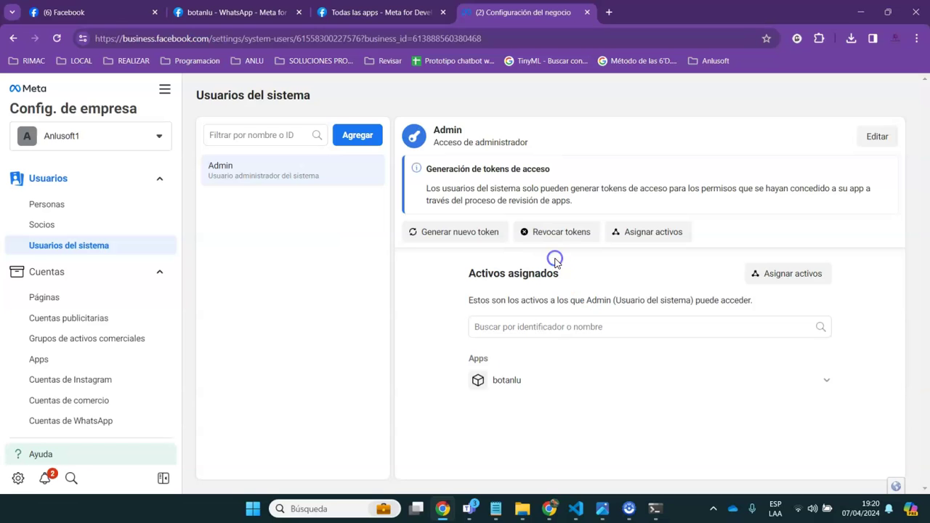
Start a new token for the botanlu app with Nunca expiry
left_click(449, 234)
left_click(433, 237)
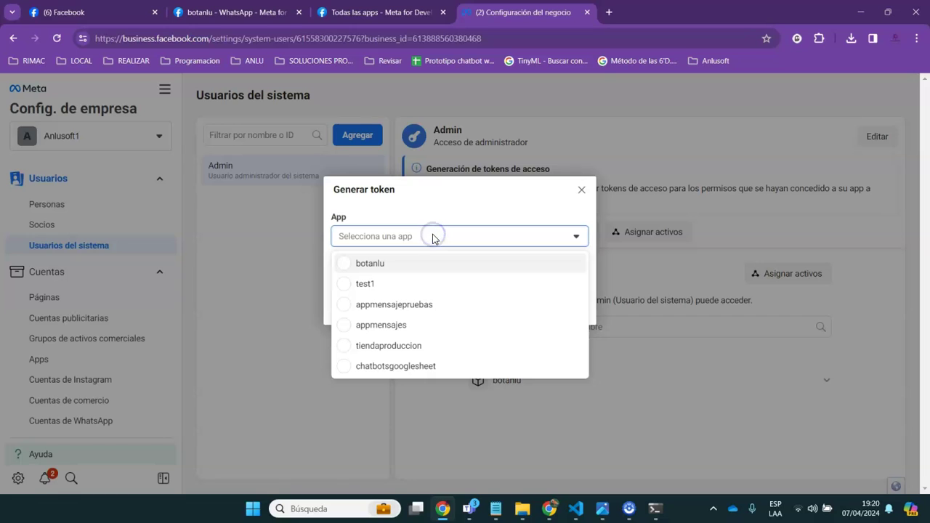
left_click(351, 265)
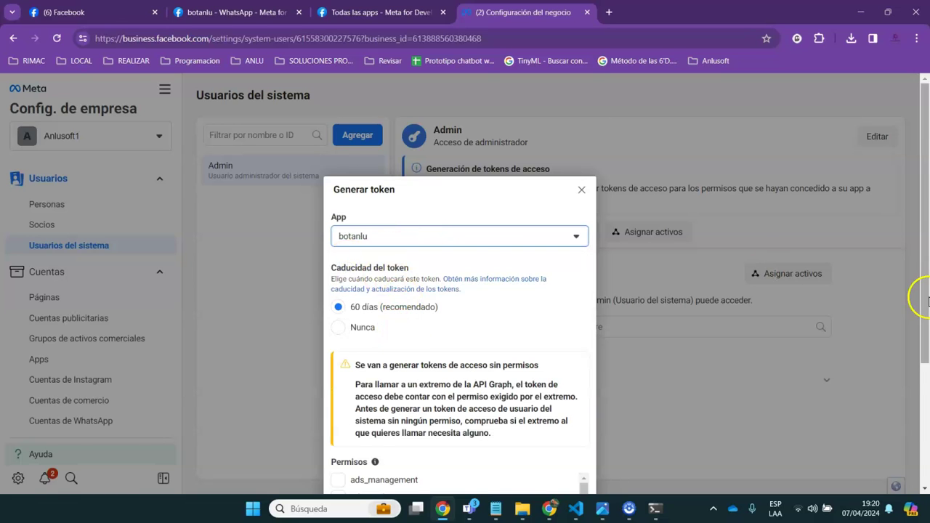
left_click_drag(921, 297, 925, 309)
left_click(357, 203)
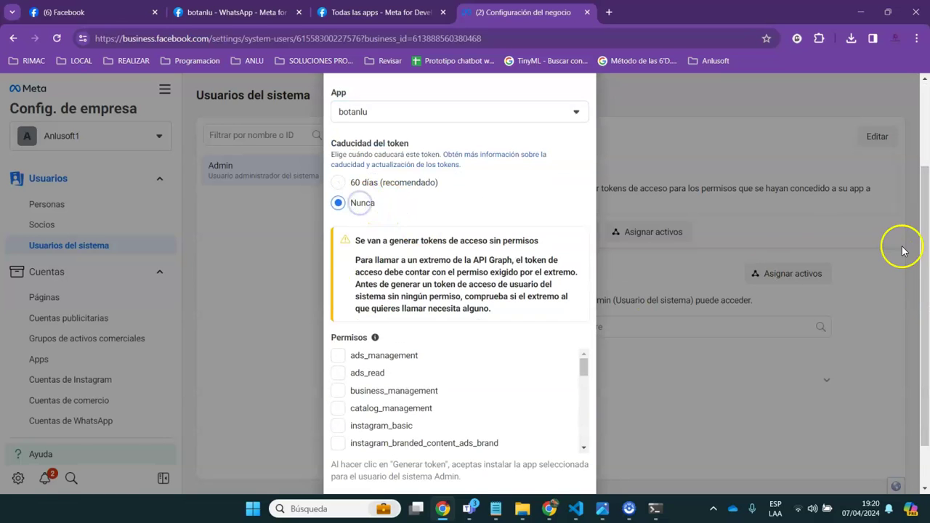
Add whatsapp_business_management and whatsapp_business_messaging permissions, generate the token and select it for copying
left_click_drag(922, 263, 924, 301)
left_click_drag(585, 309, 595, 382)
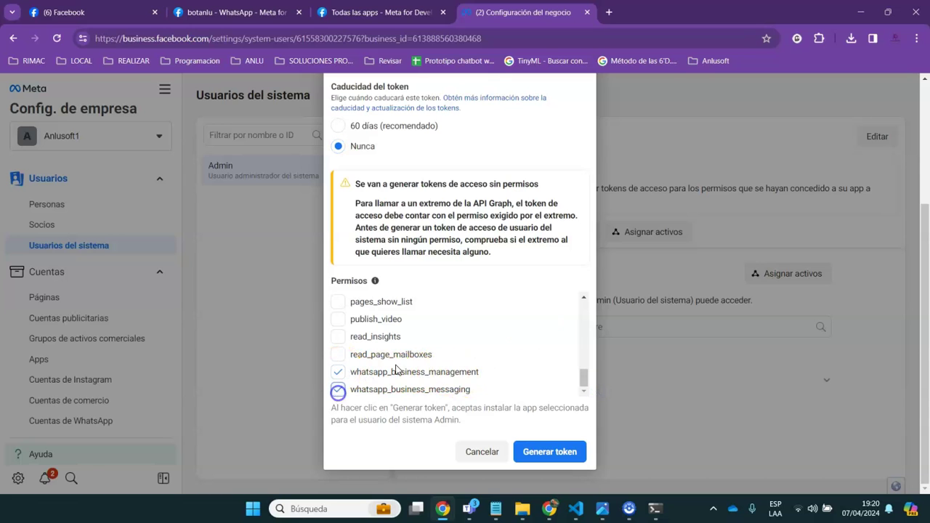
mouse_move(922, 332)
left_mouse_down()
mouse_move(924, 240)
mouse_move(922, 342)
left_mouse_up()
left_click(546, 449)
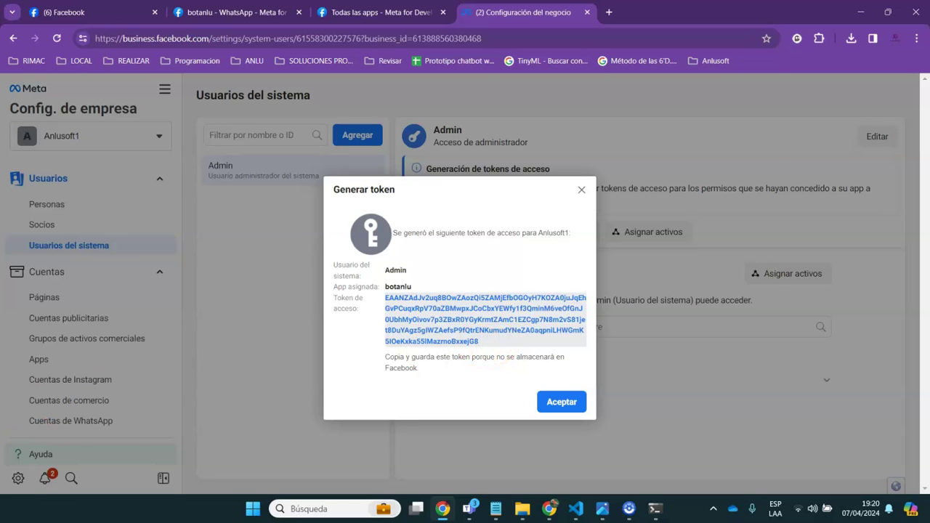
key("alt+Tab")
left_click(695, 41)
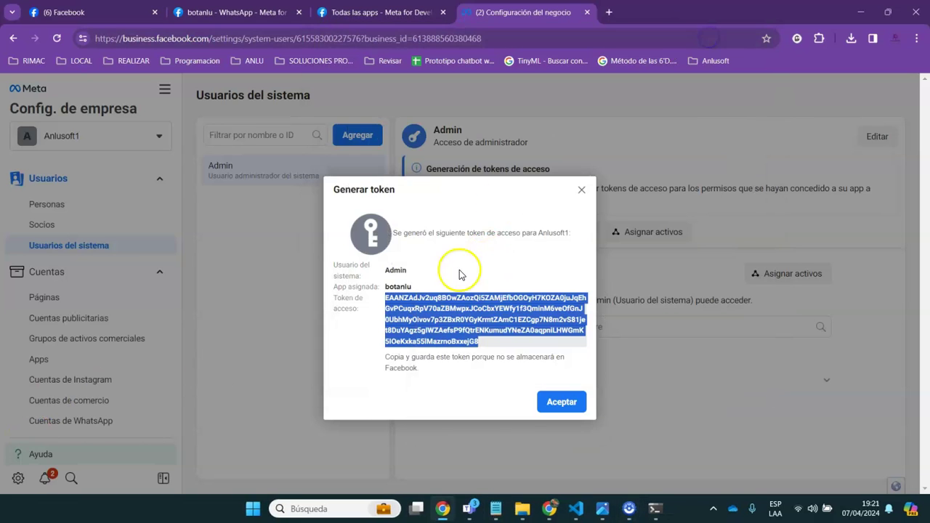
Copy the graph.facebook.com messages URL from the curl command after 'URL Meta :' in whatsapp_.txt
left_click(495, 509)
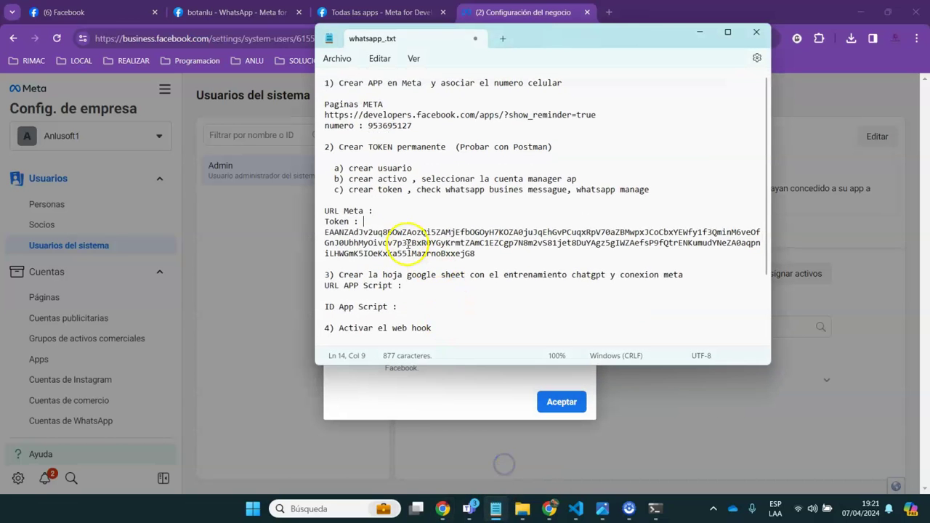
left_click_drag(328, 231, 451, 247)
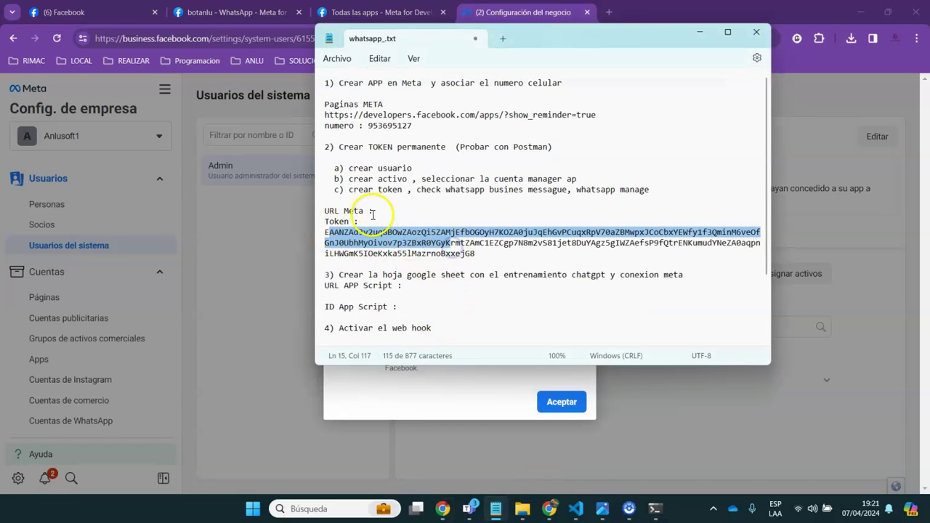
left_click(363, 12)
left_click(261, 12)
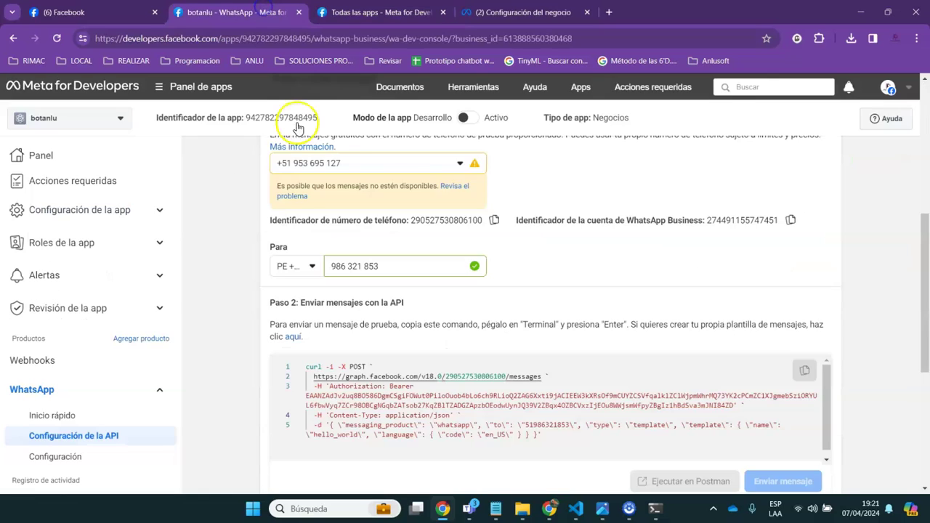
left_click_drag(537, 377, 313, 379)
left_click_drag(542, 378, 313, 381)
key("ctrl+c")
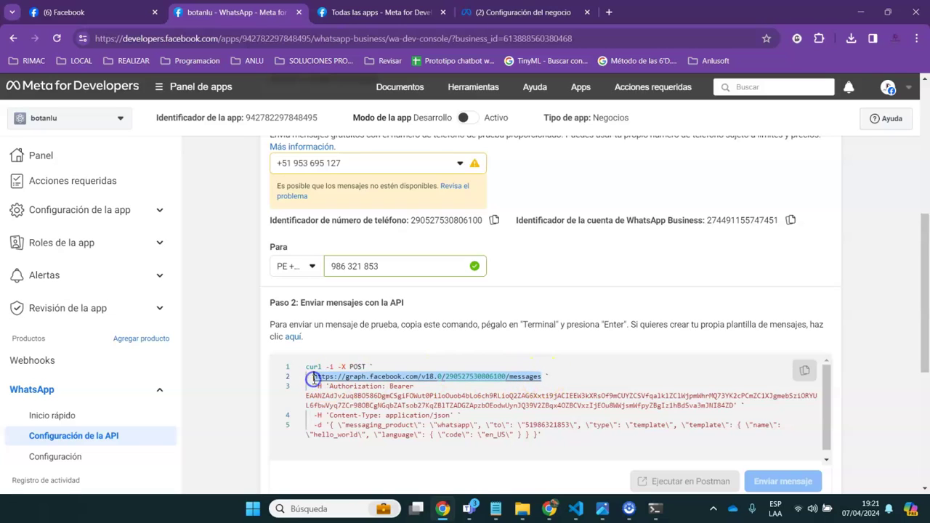
left_click(496, 510)
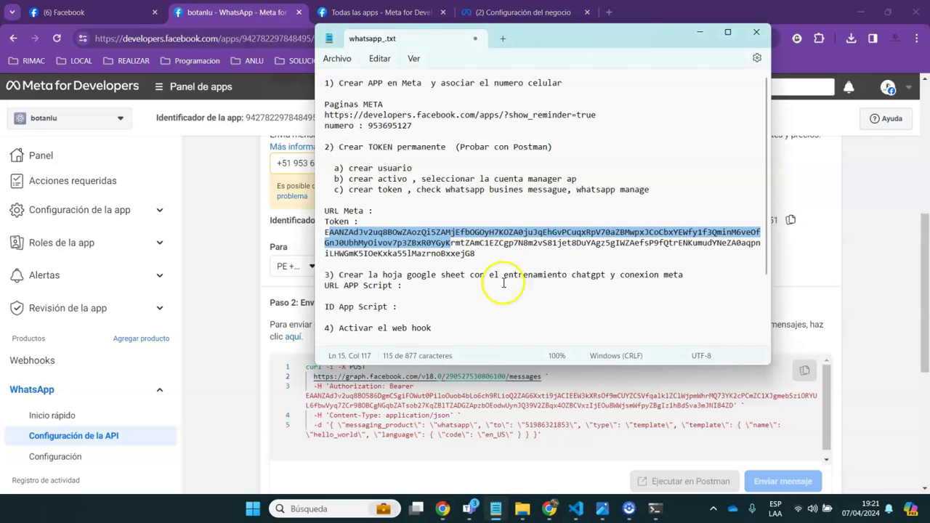
left_click(371, 217)
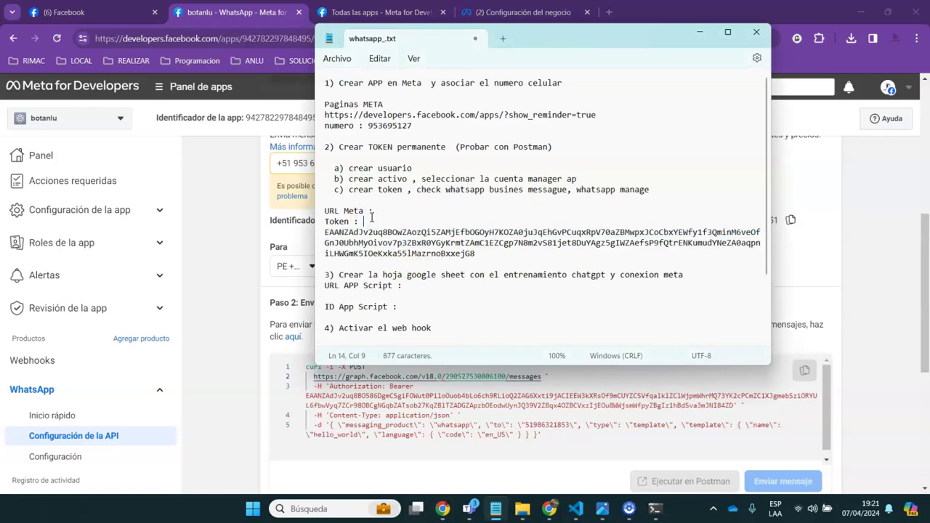
key("ctrl+v")
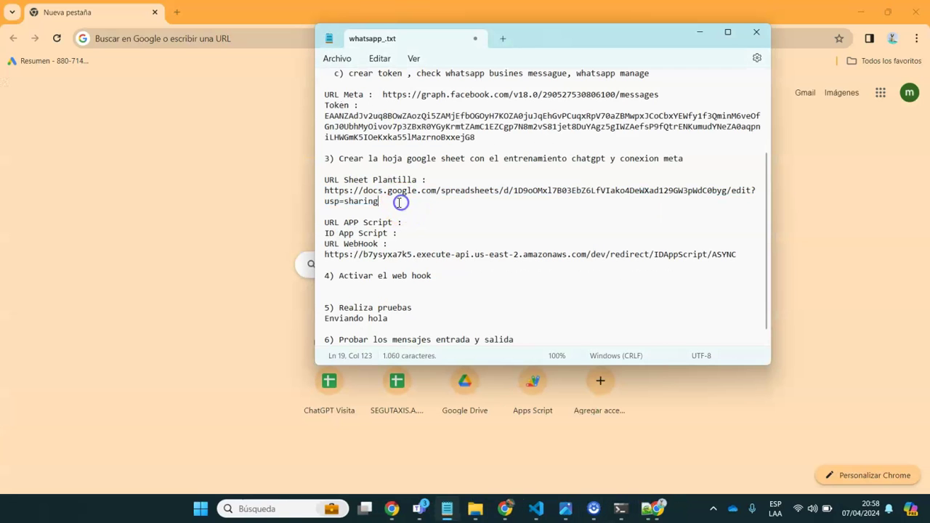
left_click_drag(400, 201, 306, 190)
key("ctrl+c")
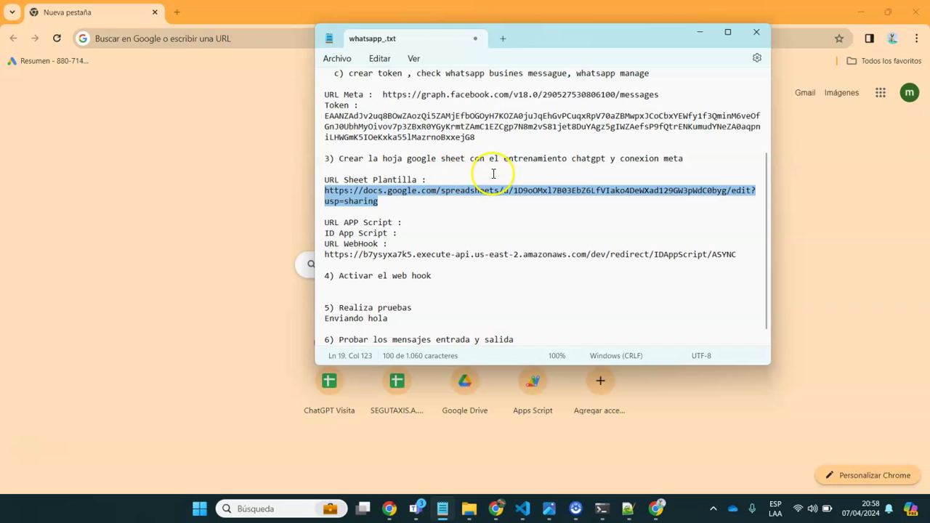
Open the ChatGPT Oficial Anlusoft template sheet from its pasted link
left_click(143, 43)
key("ctrl+v")
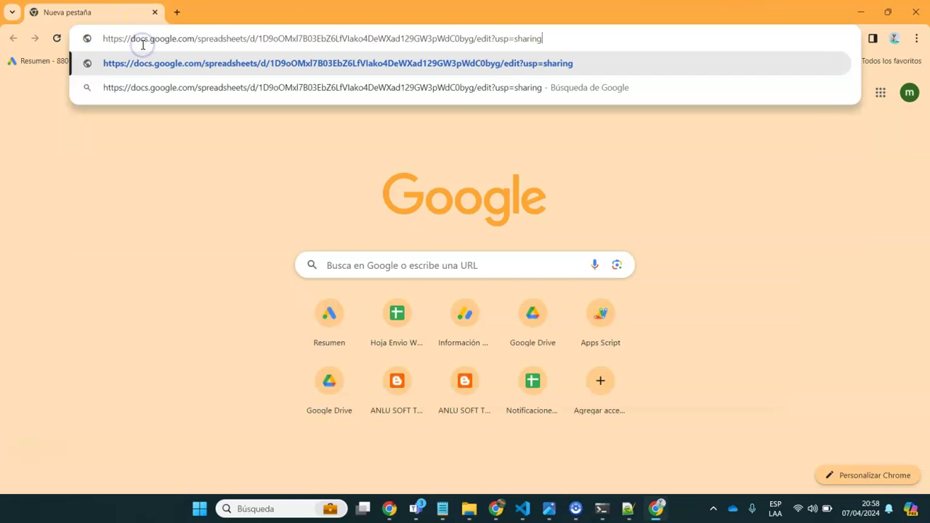
key("Return")
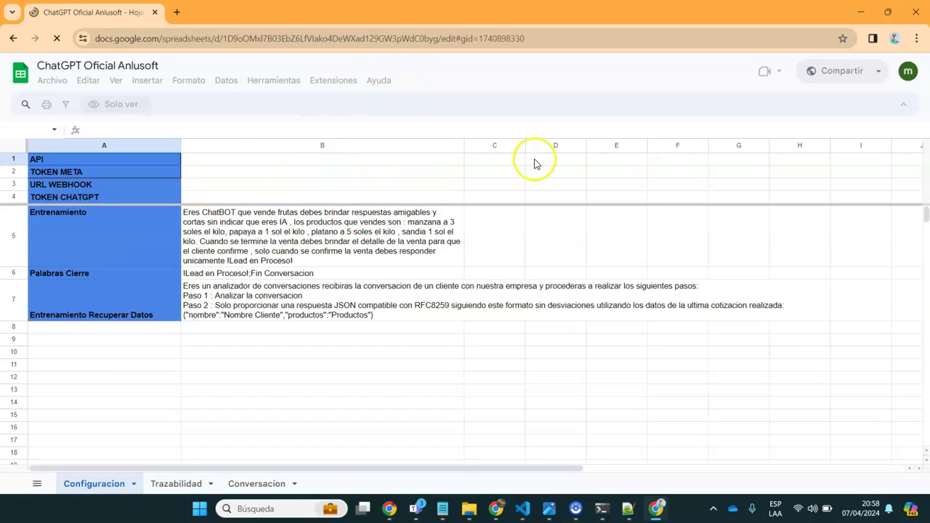
Make a copy of the spreadsheet via Archivo > Crear una copia, accepting the Apps Script notice
left_click(50, 80)
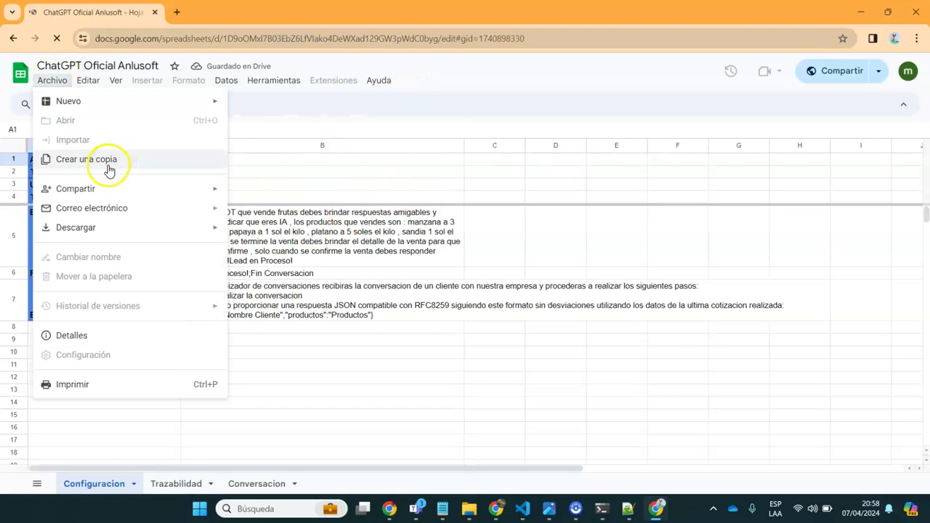
left_click(326, 285)
left_click(52, 80)
left_click(88, 158)
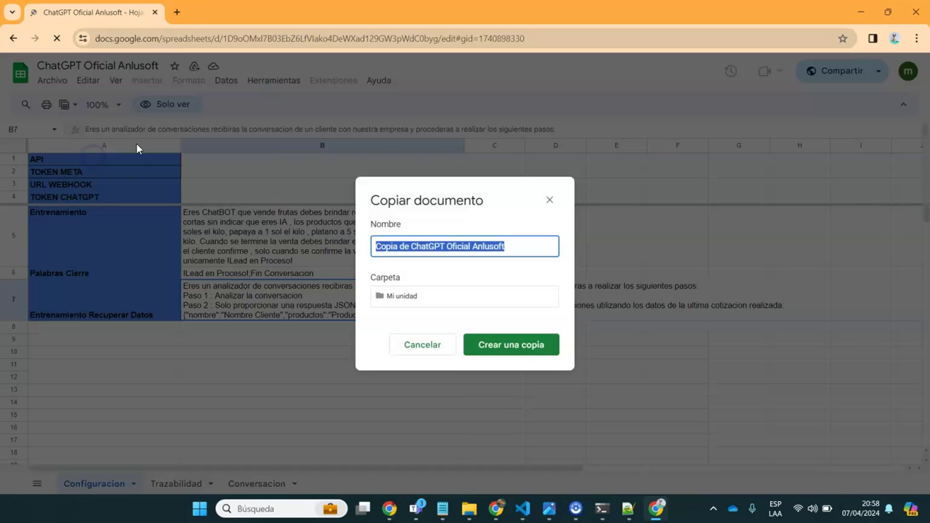
left_click(507, 346)
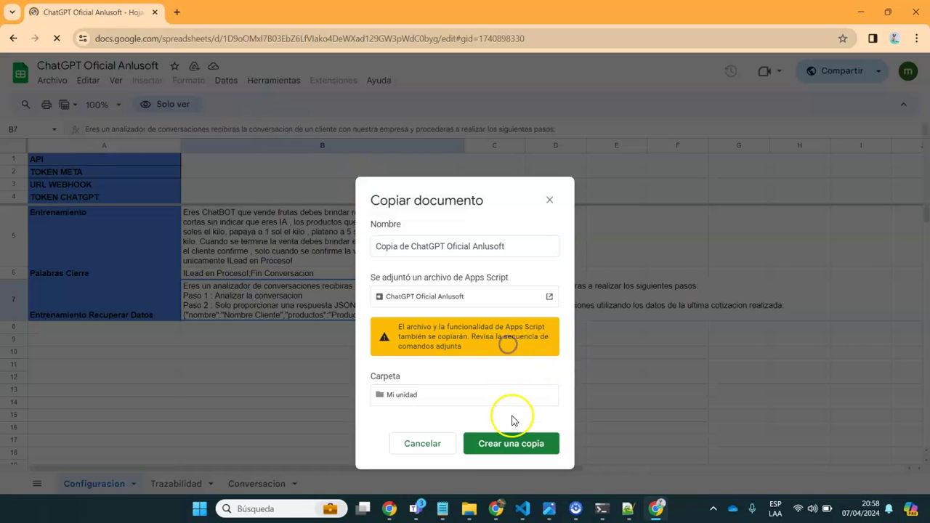
left_click(497, 451)
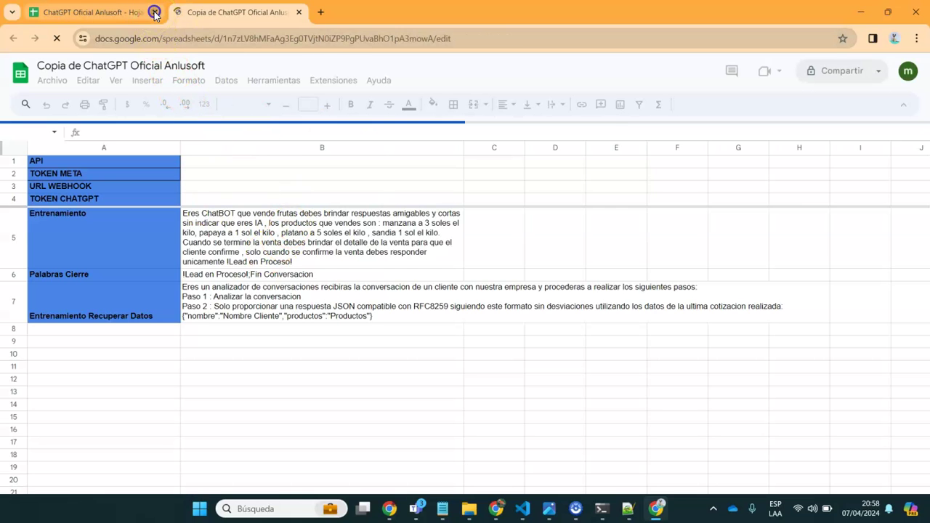
Close the original template and review the prompt cells B5 and B7 in the copy
left_click(154, 13)
left_click(231, 255)
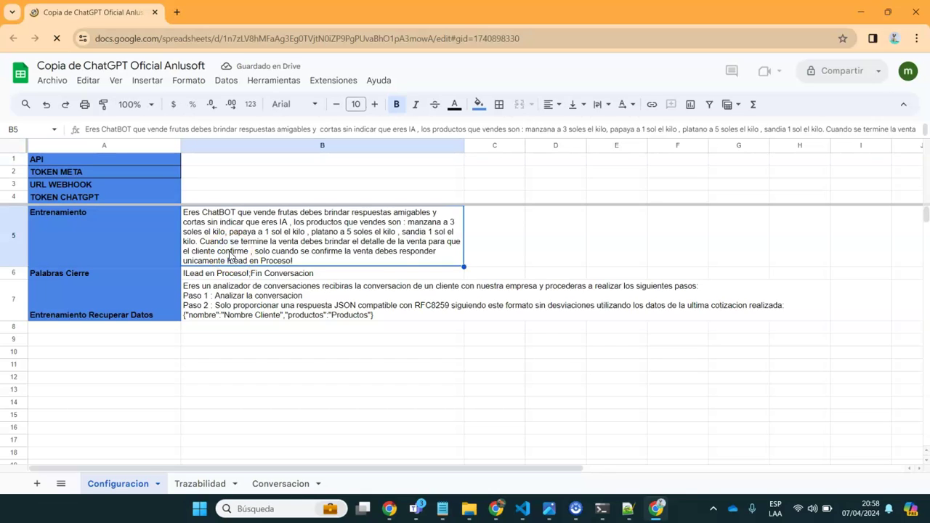
key("Down")
key("Down")
key("Up")
key("Up")
key("Up")
key("Down")
key("Down")
key("Down")
key("Up")
key("Up")
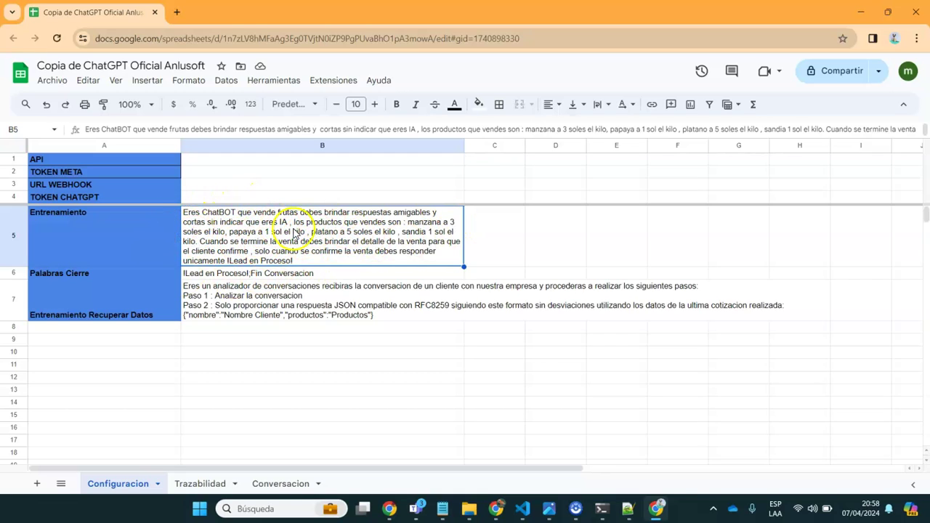
left_click(251, 302)
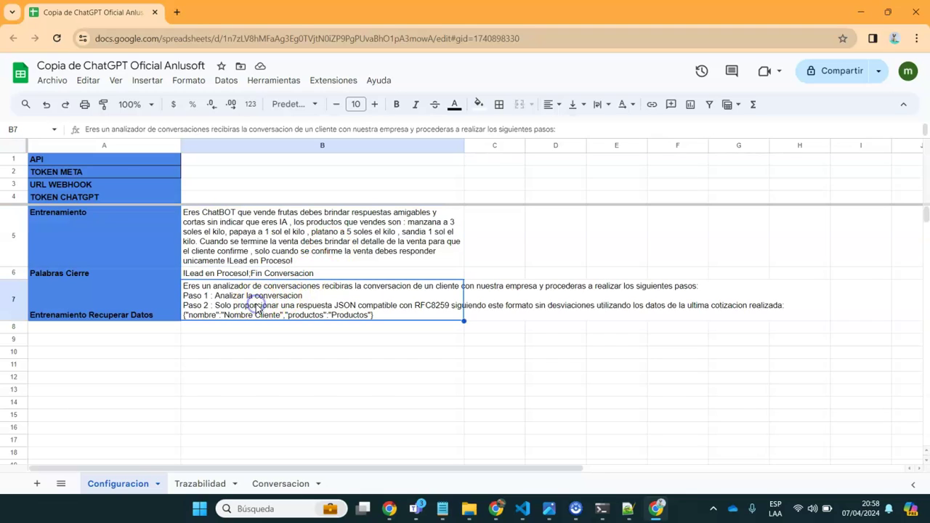
Paste the Meta Graph messages URL from the notes into cell B1
left_click(186, 159)
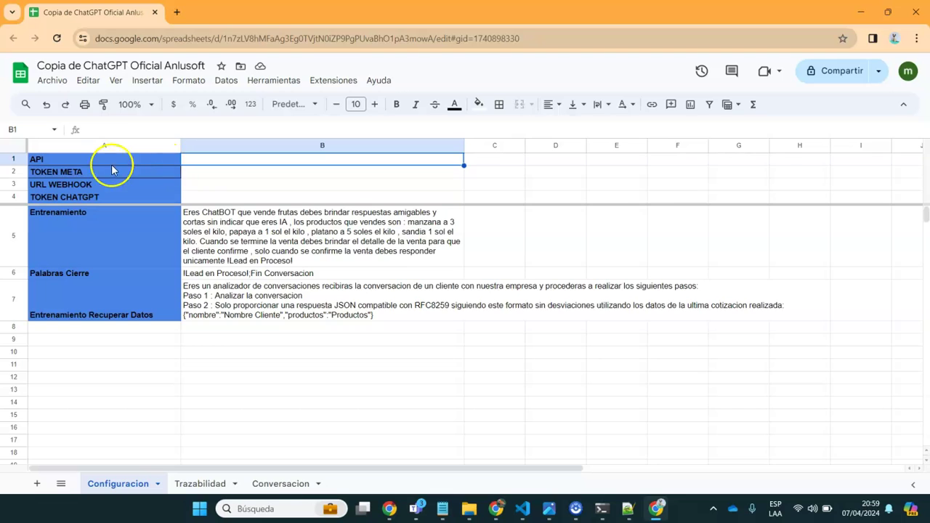
mouse_move(445, 512)
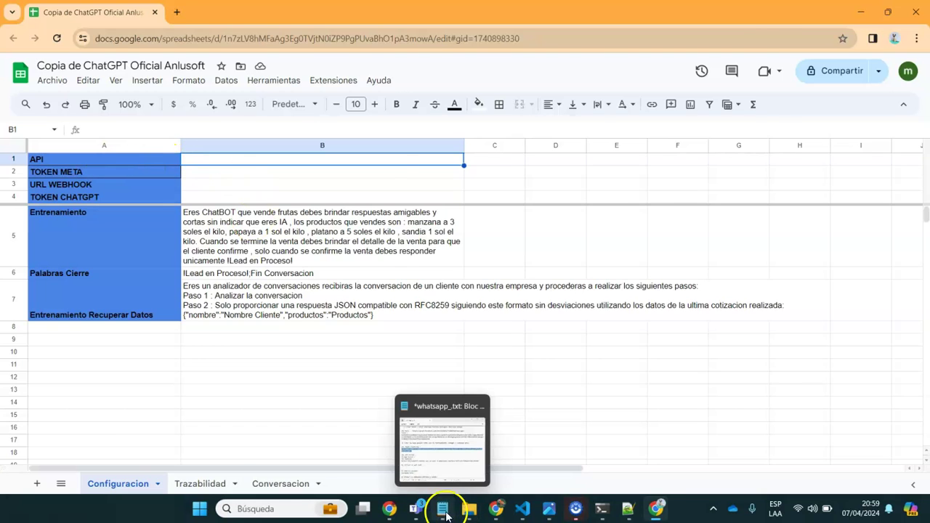
left_click(443, 440)
left_click(472, 207)
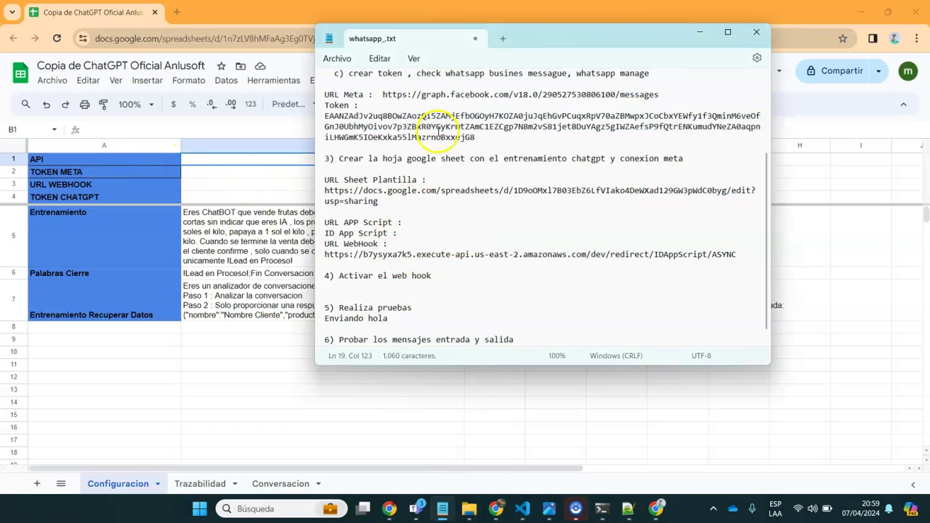
left_click_drag(384, 94, 658, 97)
key("ctrl+c")
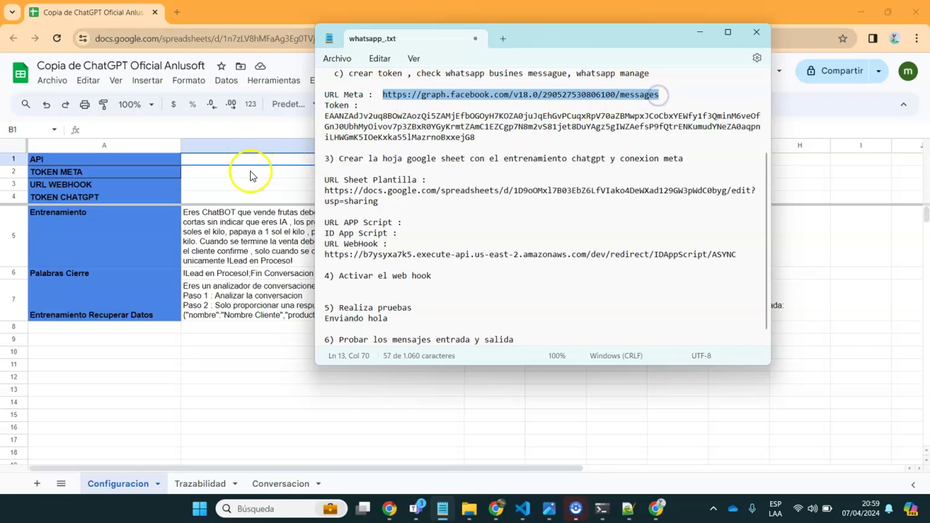
left_click(224, 161)
key("ctrl+v")
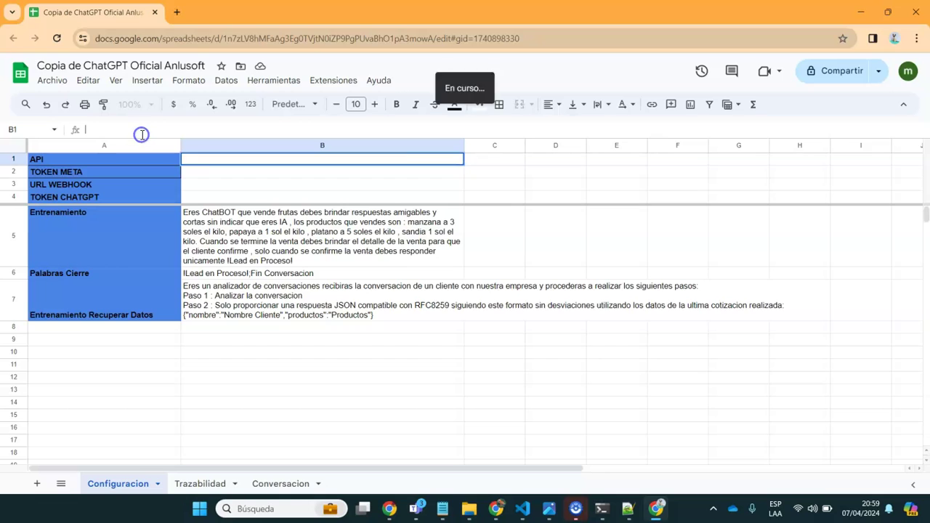
left_click(374, 431)
Paste the Meta access token from the notes into B2 beside TOKEN META
mouse_move(450, 500)
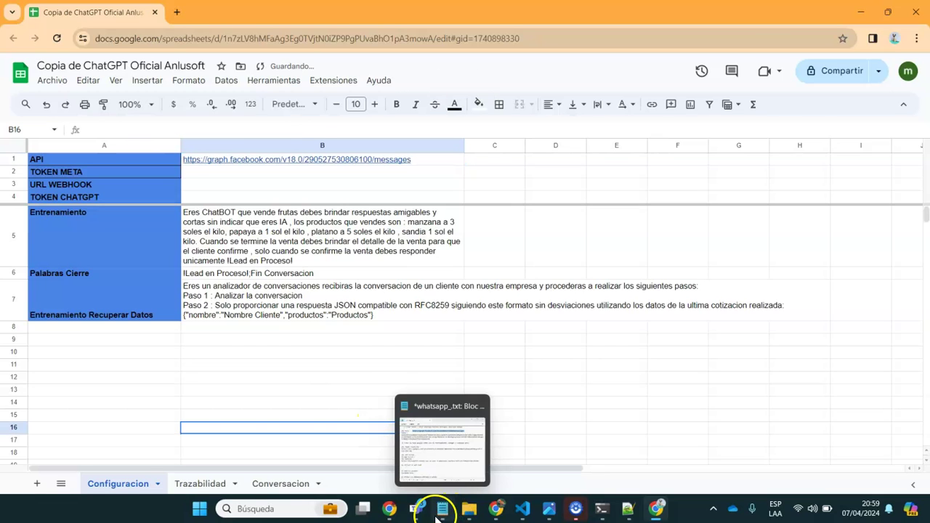
left_click(456, 460)
left_click_drag(325, 116, 473, 145)
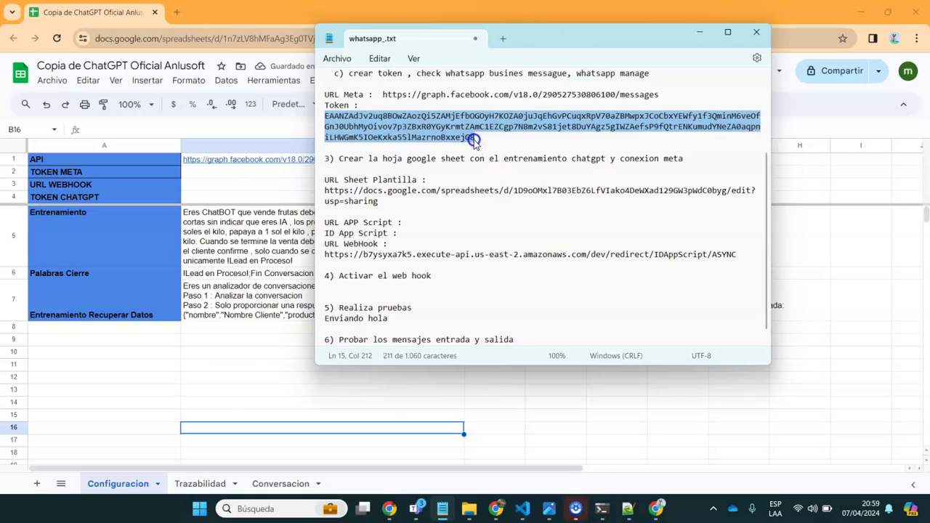
left_click(251, 175)
left_click(155, 128)
key("ctrl+v")
left_click(252, 326)
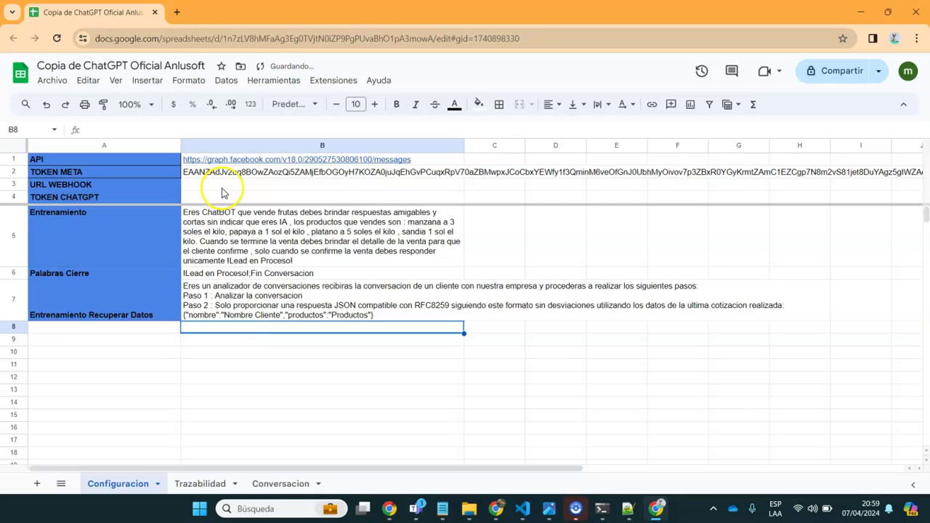
Enter the placeholder KEY CHATGOT in B4 and select the URL WEBHOOK cell B3
left_click(220, 198)
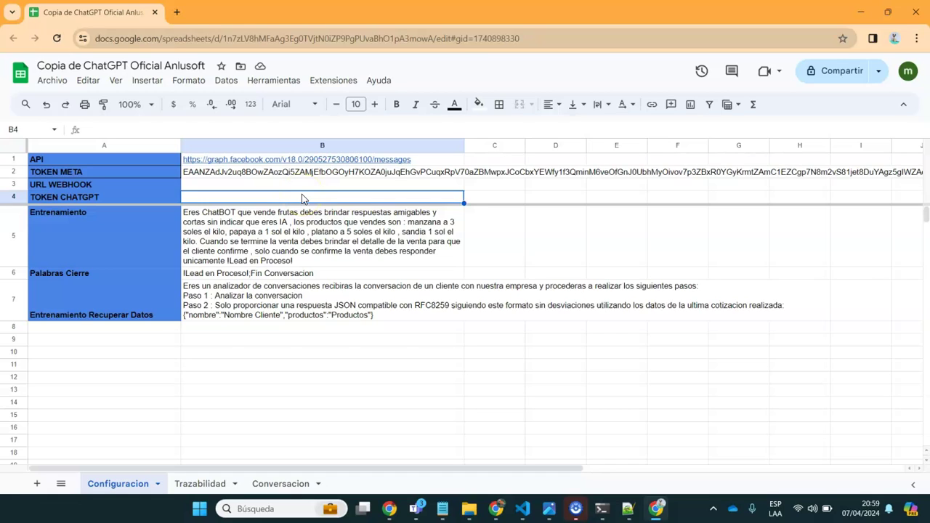
type("KEY CHAT")
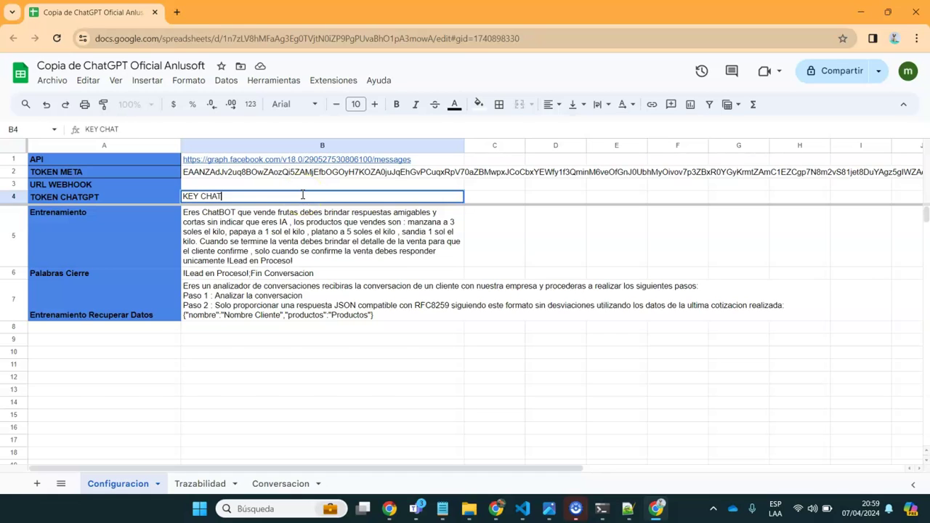
type("GOT")
left_click(320, 329)
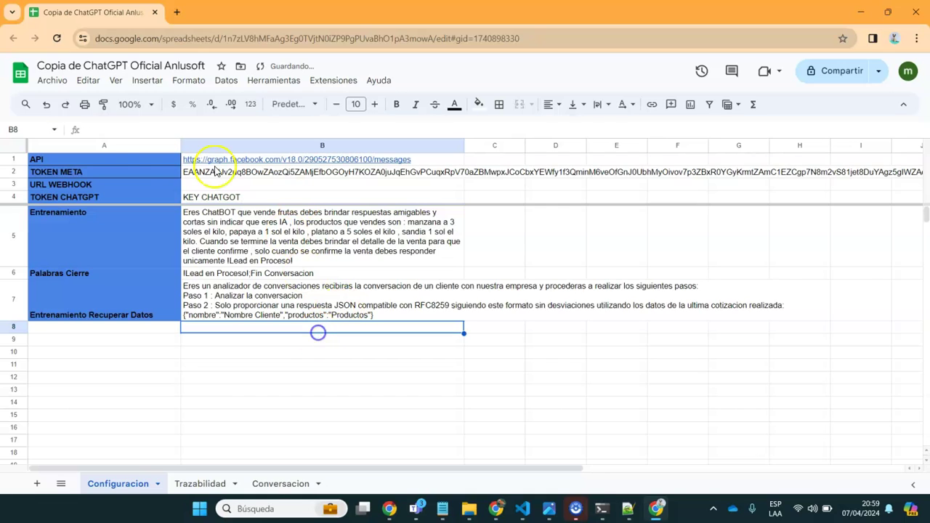
left_click(80, 185)
left_click(262, 184)
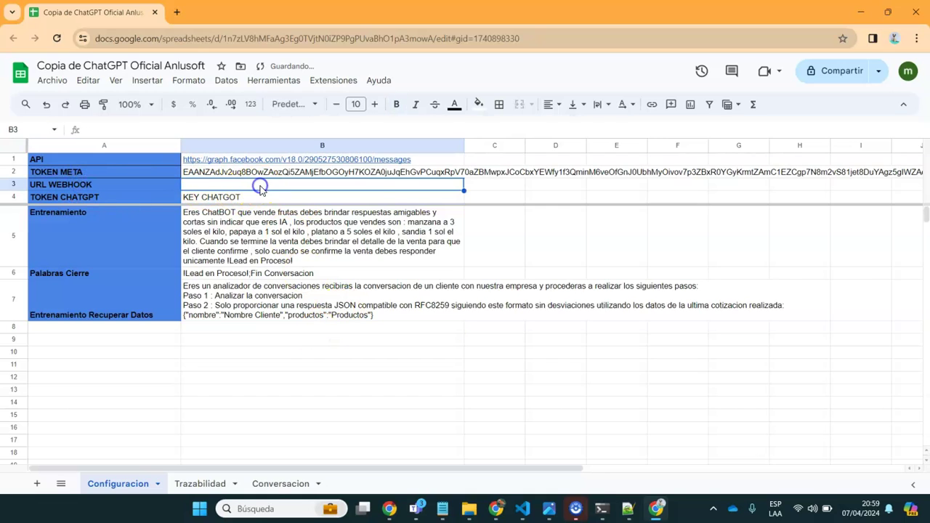
left_click(335, 82)
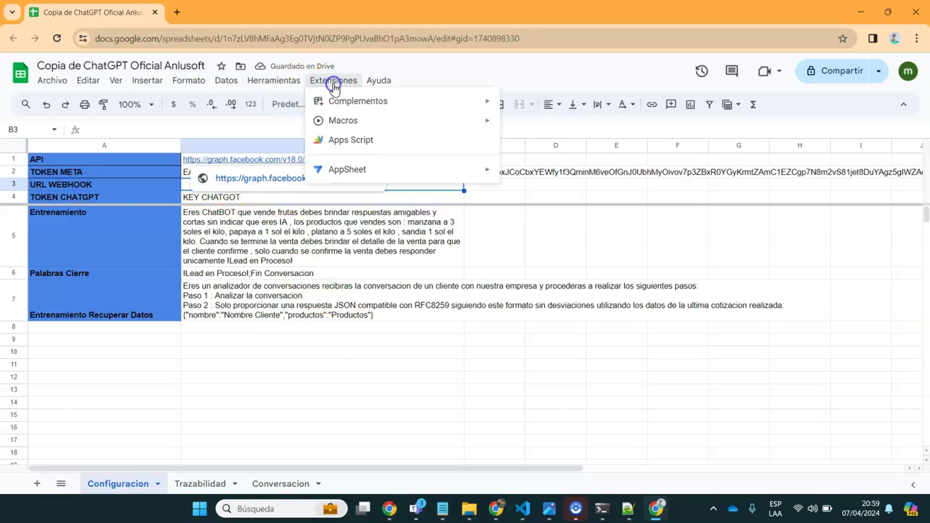
Open the sheet's Apps Script project and start a new deployment from Gestionar implementaciones
left_click(344, 142)
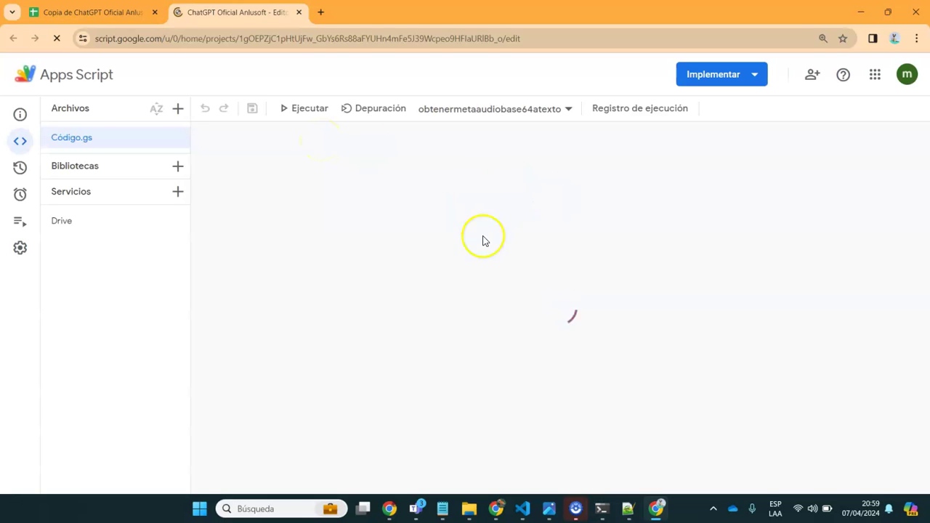
left_click(583, 228)
left_click(784, 74)
left_click(737, 142)
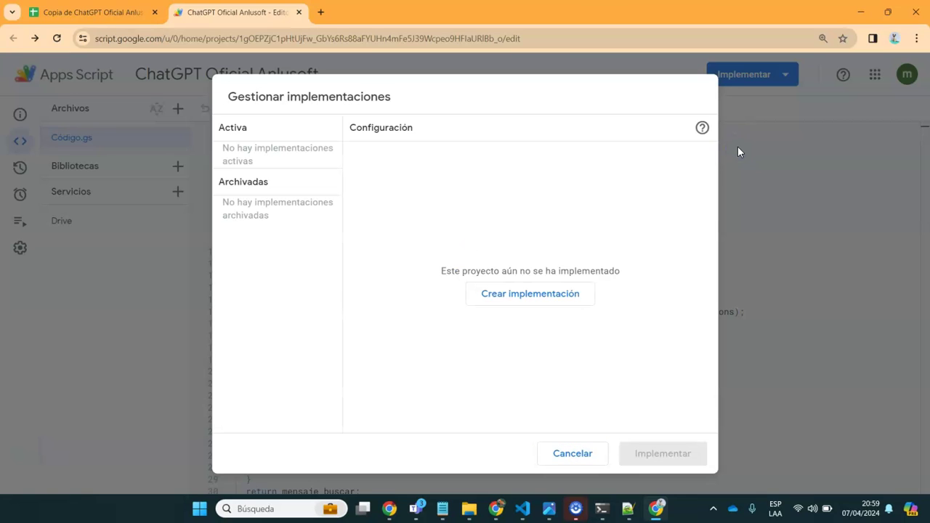
left_click(514, 289)
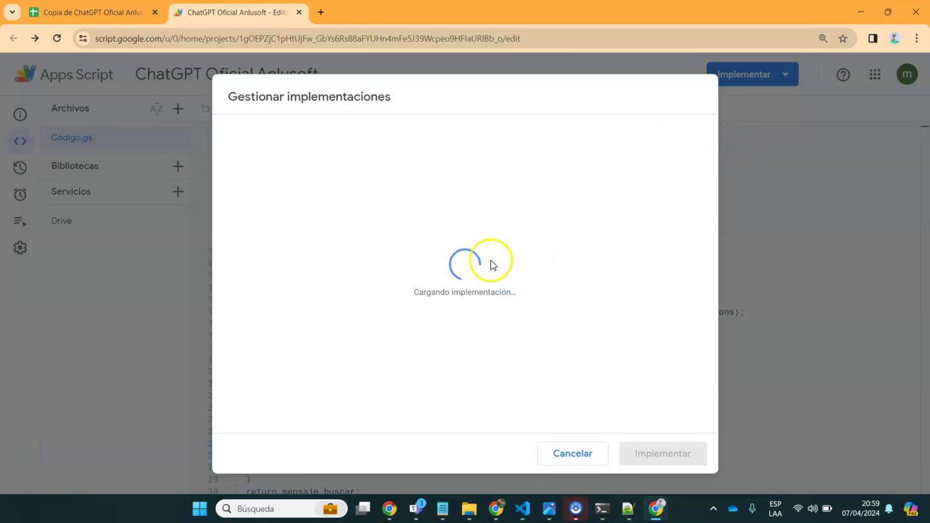
Deploy version '1' as a web app executing as Yo, accessible to Cualquier usuario
left_click(398, 211)
type("1")
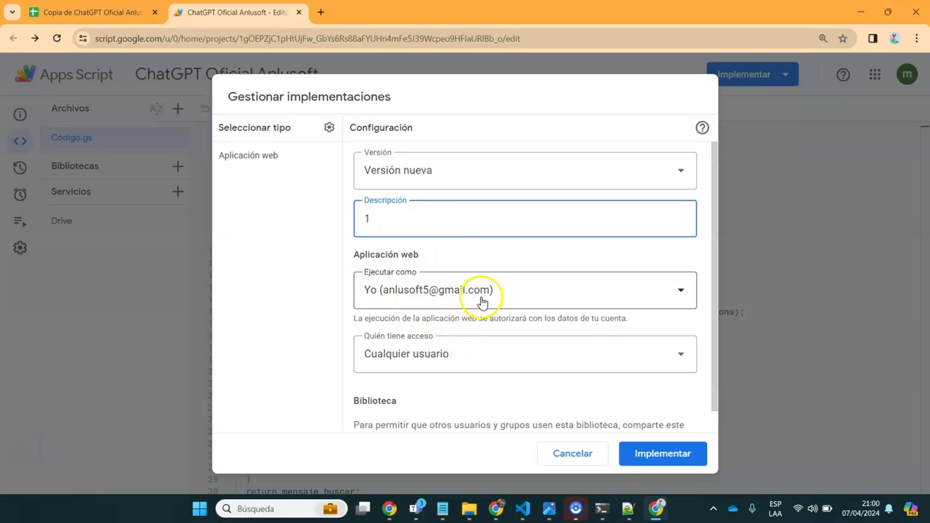
left_click(481, 297)
left_click(380, 329)
left_click(438, 359)
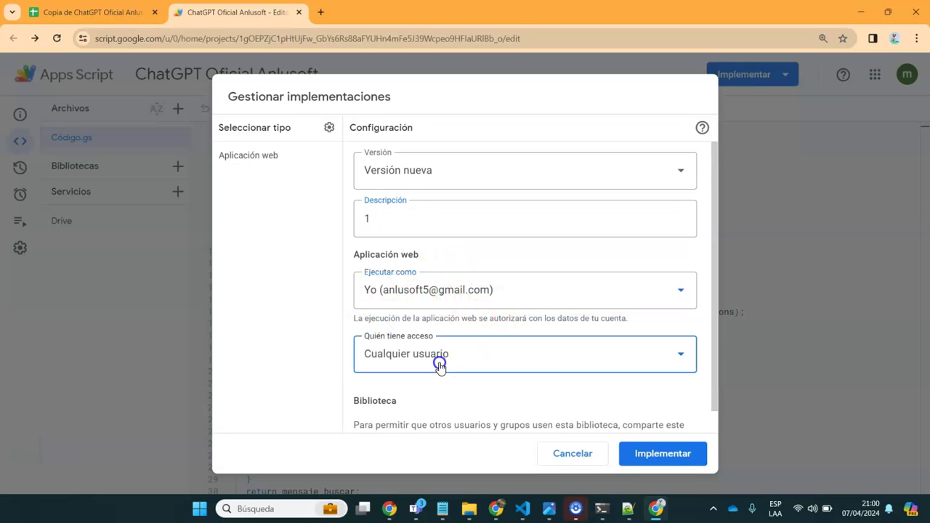
left_click(408, 424)
left_click(661, 451)
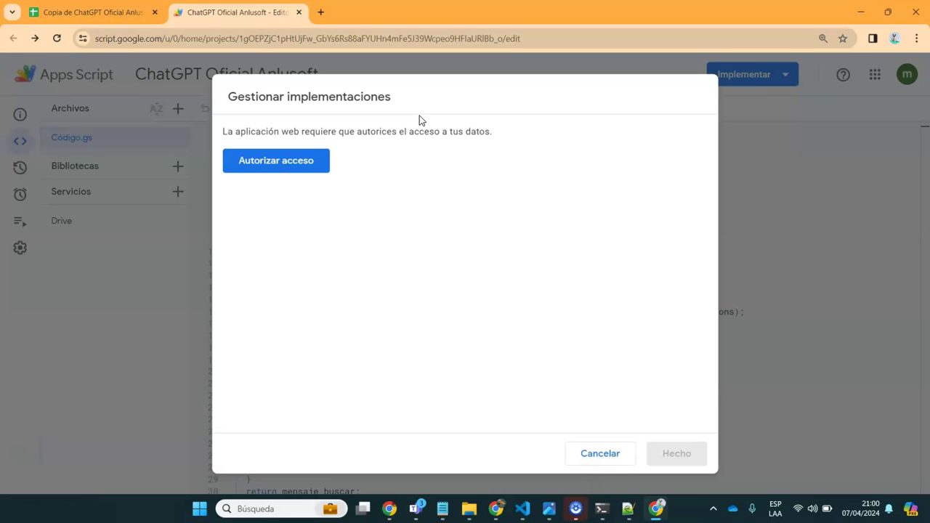
Authorize data access with the owner's account, proceeding past the unverified-app warning and allowing permissions
left_click(270, 165)
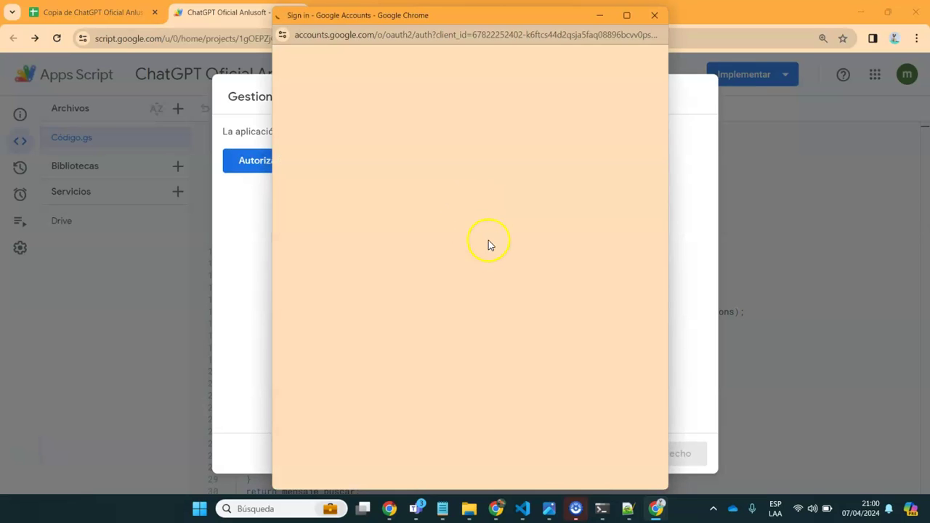
left_click(363, 283)
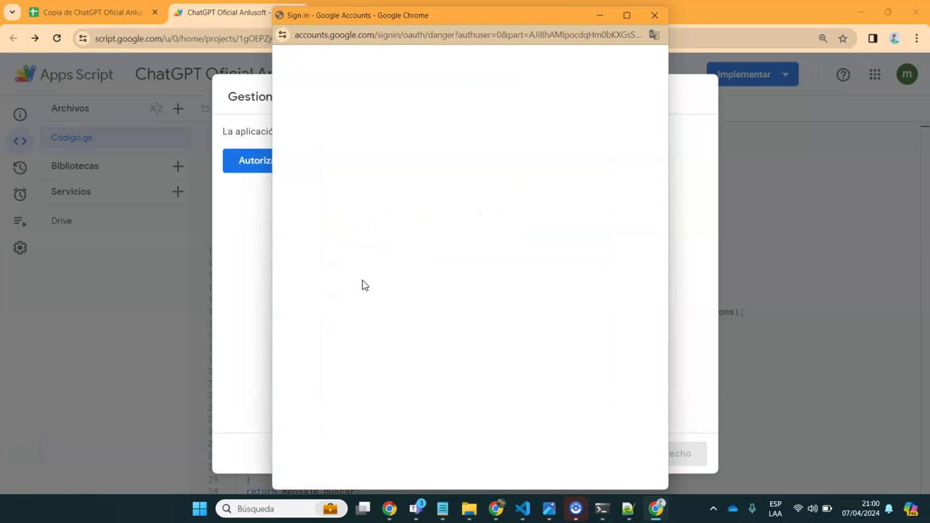
left_click(299, 272)
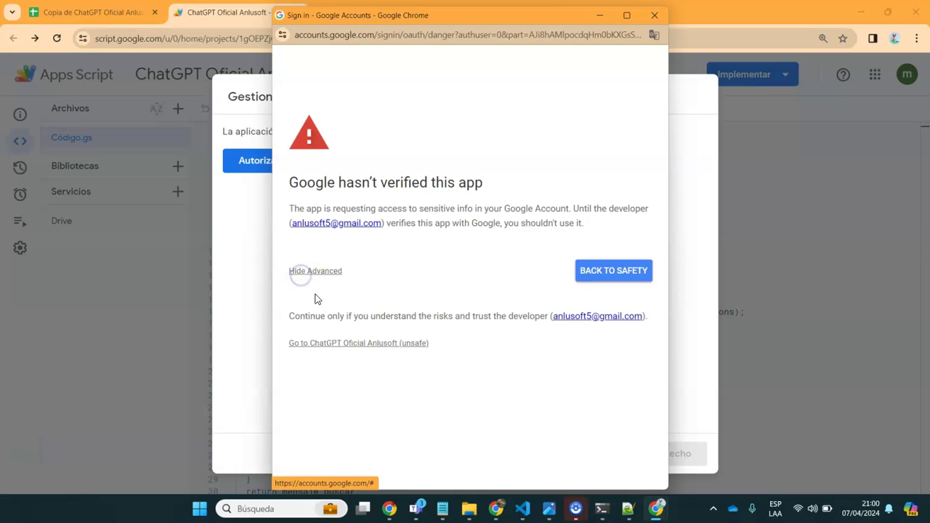
left_click(317, 344)
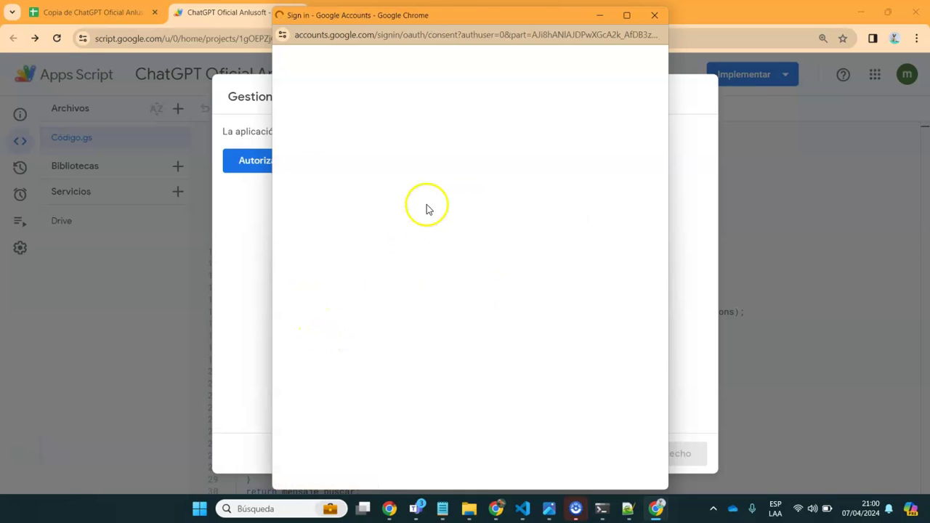
scroll(656, 319, "down", 3)
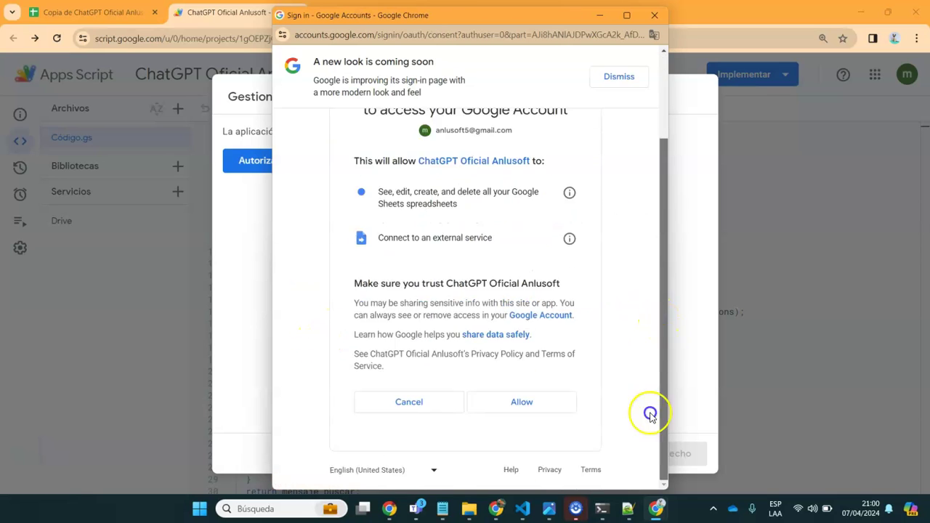
left_click(524, 407)
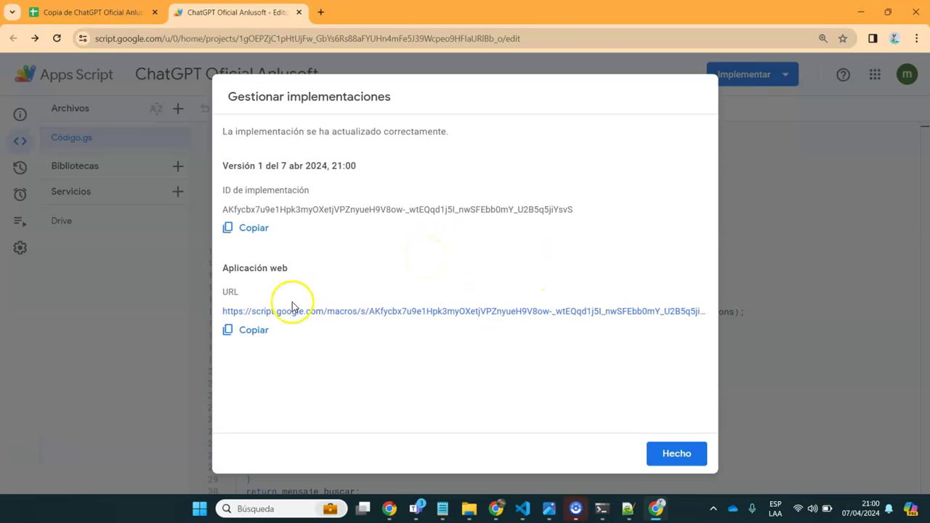
Copy the version 1 web app URL, finish the deployment, and close the Apps Script tab
left_click(249, 329)
left_click(664, 452)
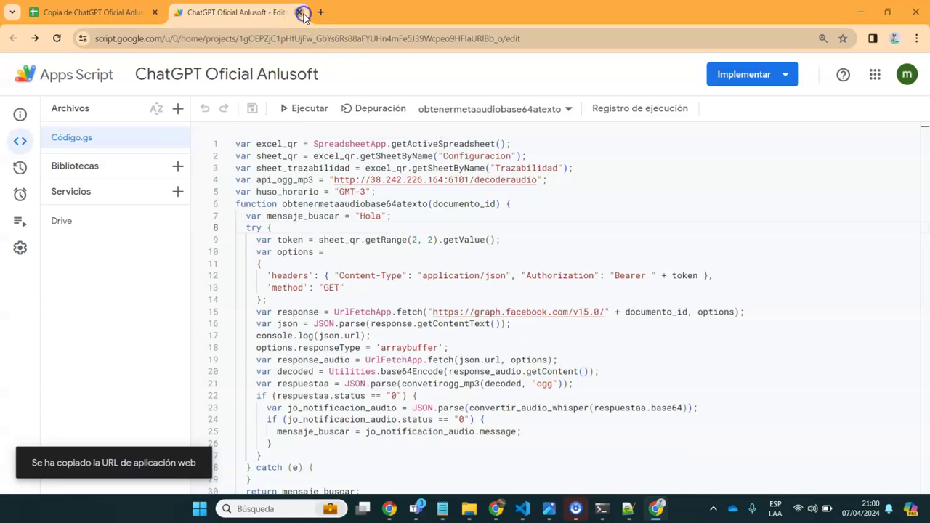
left_click(303, 13)
Paste the web app URL after URL APP Script and its script ID after ID App Script
mouse_move(442, 508)
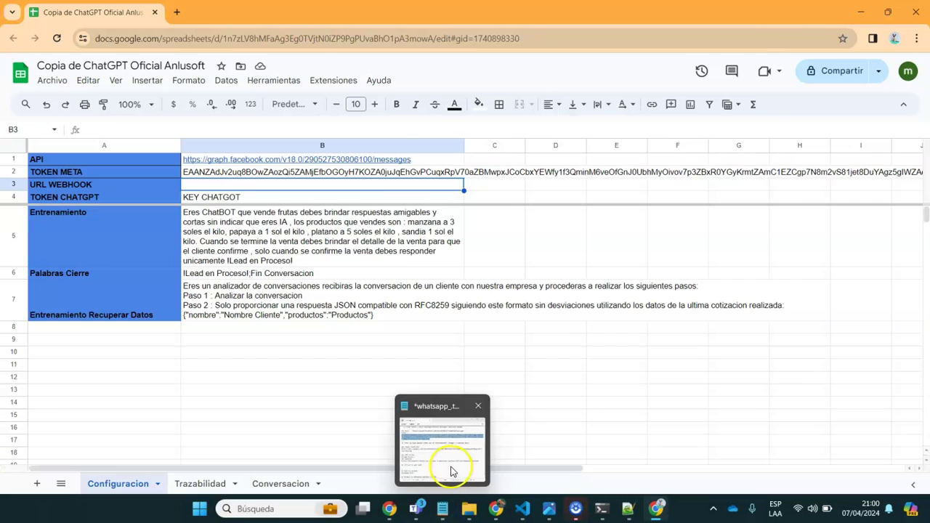
left_click(451, 472)
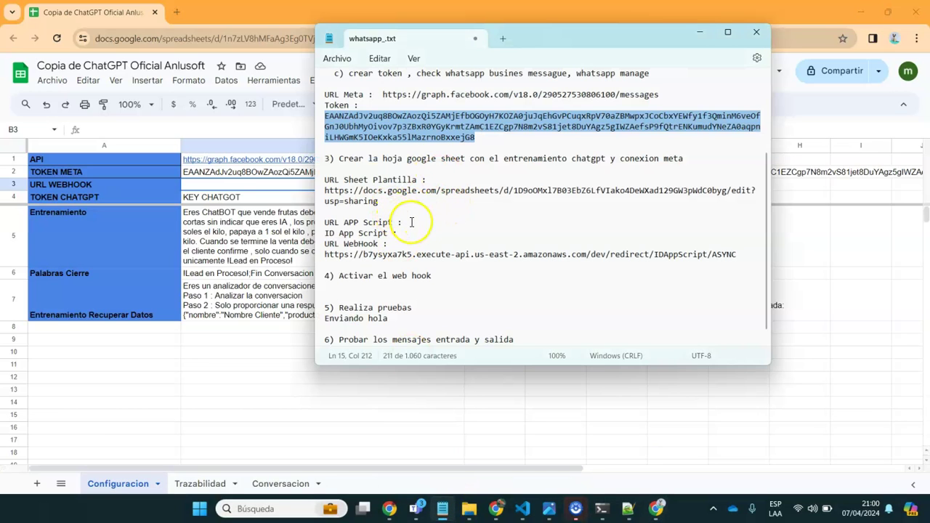
left_click(412, 221)
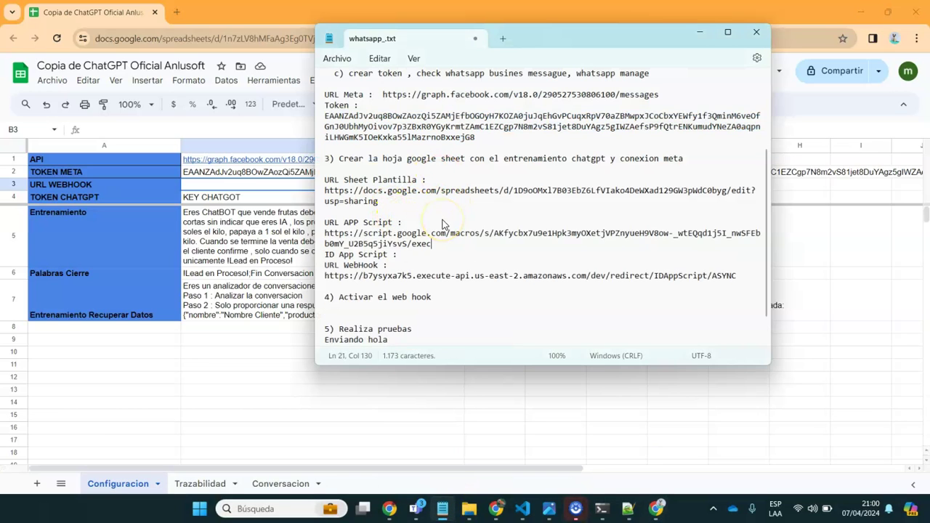
left_click_drag(325, 254, 494, 234)
key("ctrl+c")
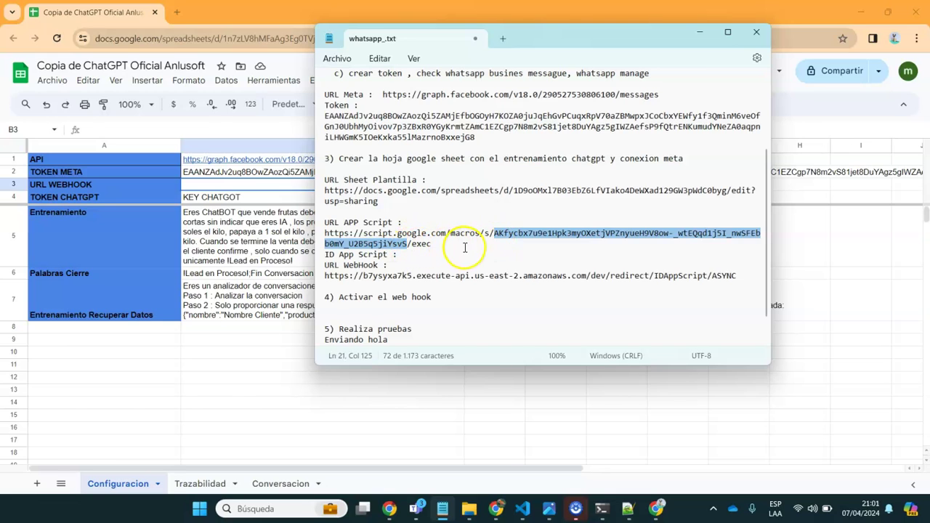
left_click(411, 255)
key("ctrl+v")
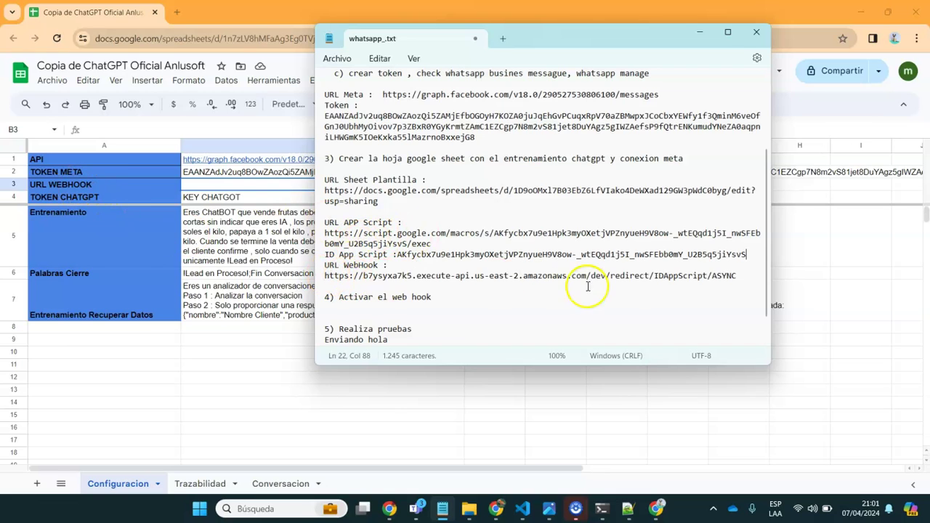
Replace IDAppScript in the webhook URL with the script ID and copy the completed URL
left_click_drag(653, 277, 707, 278)
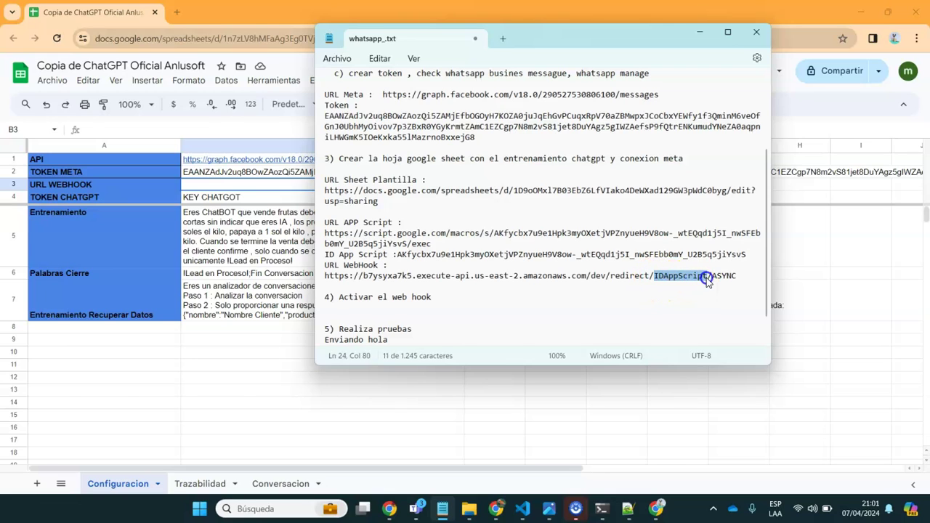
key("ctrl+v")
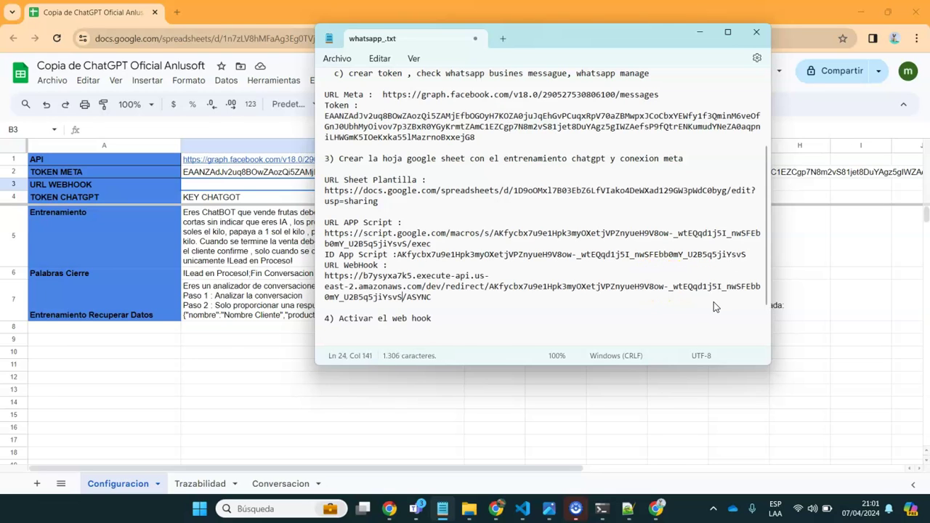
triple_click(450, 299)
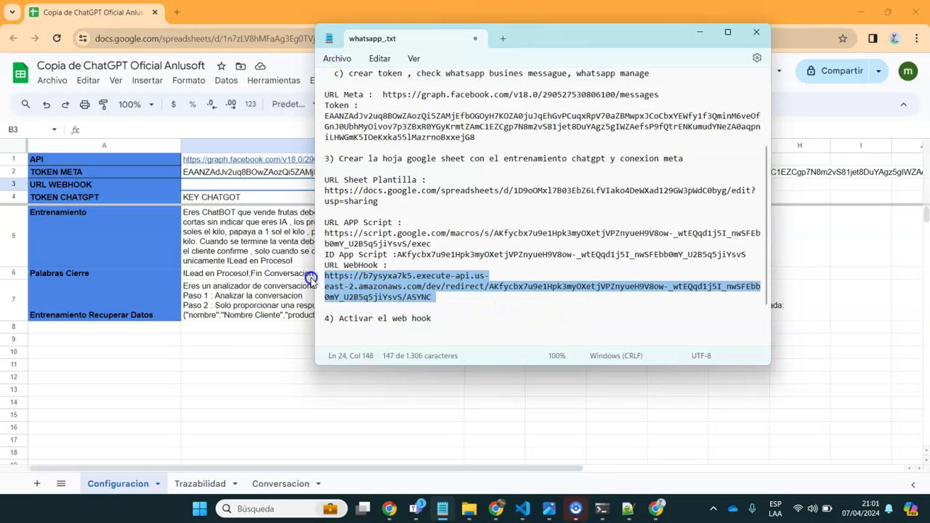
left_click(457, 299)
left_click_drag(431, 298, 324, 276)
left_click(223, 187)
Paste the completed AWS webhook URL into B3 under URL WEBHOOK
left_click(140, 130)
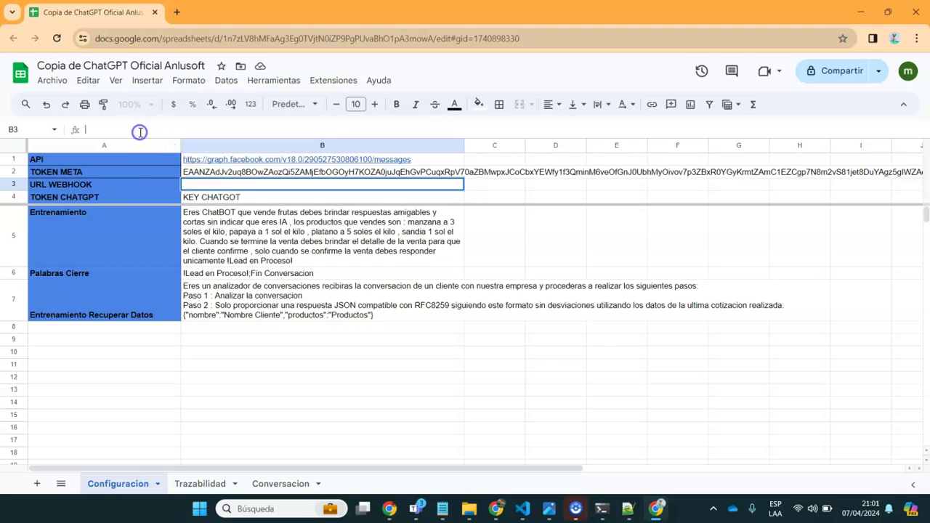
left_click(271, 352)
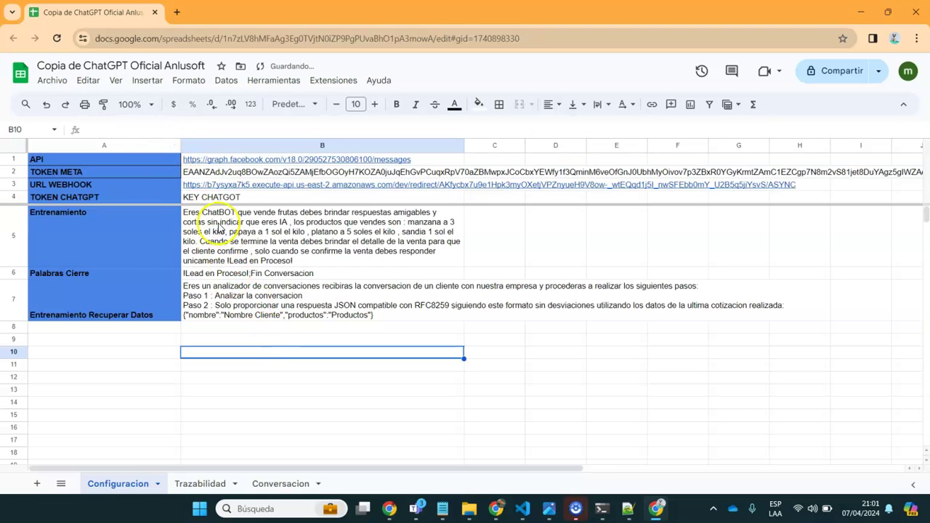
Check the Trazabilidad and Conversacion sheets, review the browser tabs, and minimize the browser
left_click(213, 489)
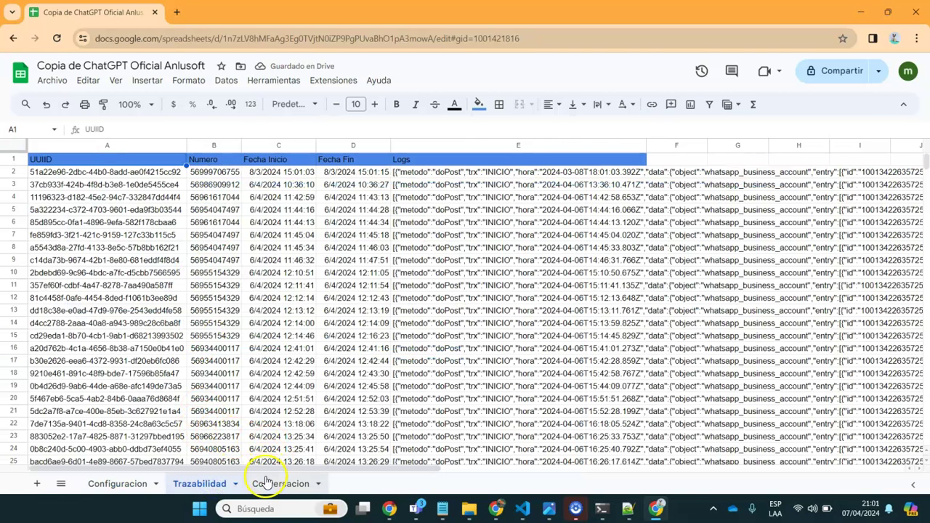
left_click(268, 483)
left_click(105, 483)
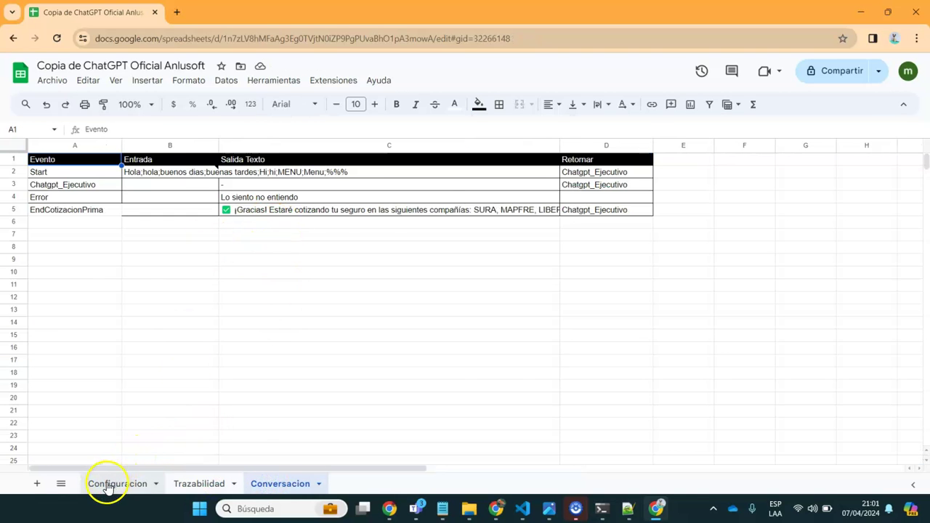
mouse_move(385, 506)
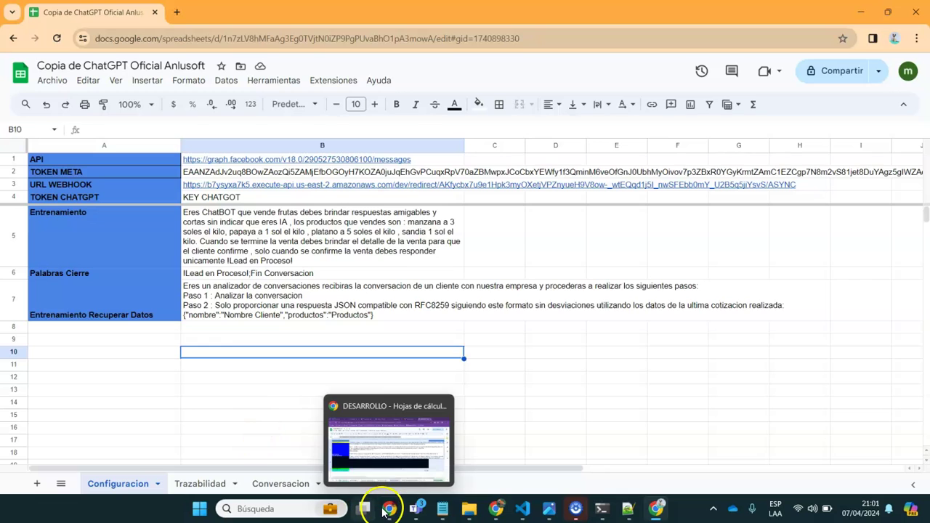
mouse_move(397, 447)
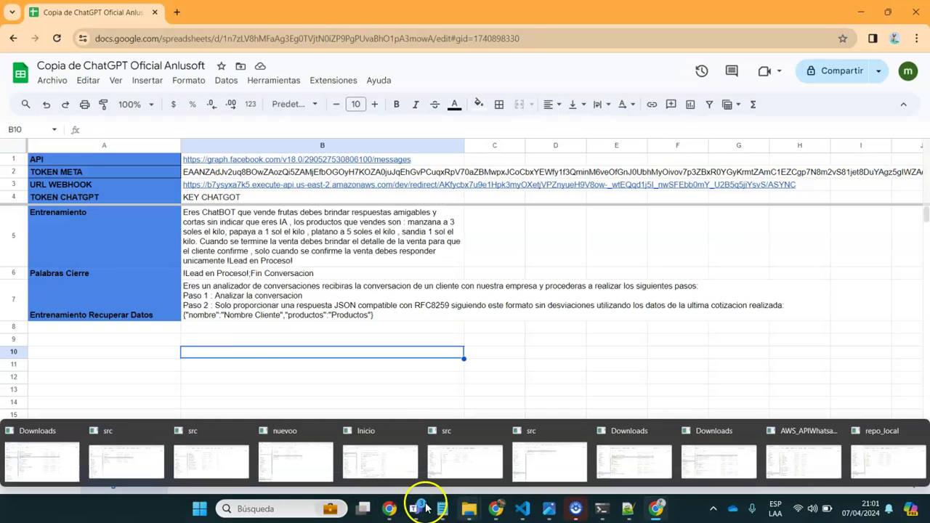
left_click(385, 447)
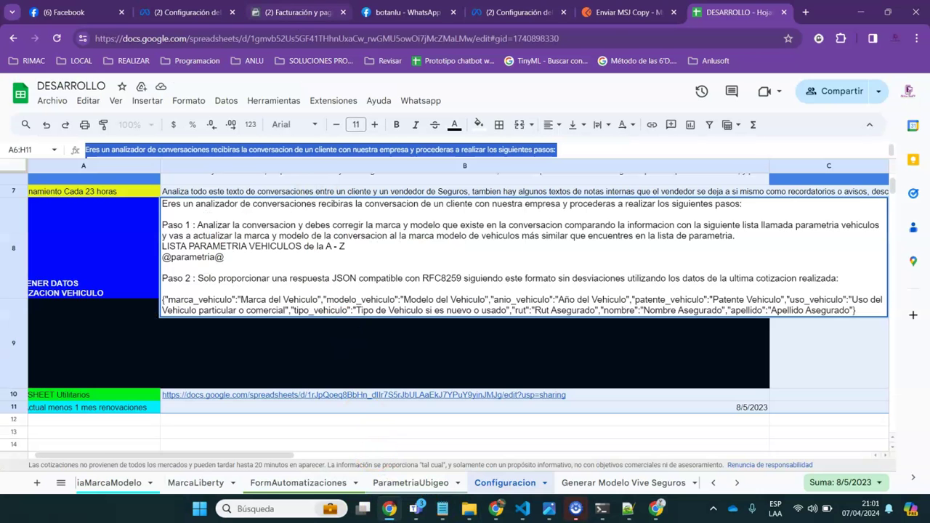
left_click(298, 12)
left_click(181, 12)
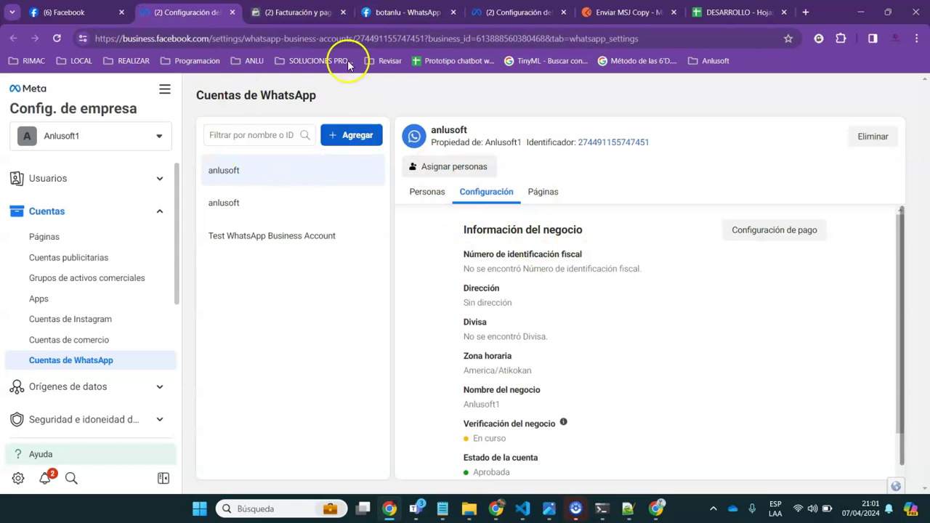
left_click(863, 13)
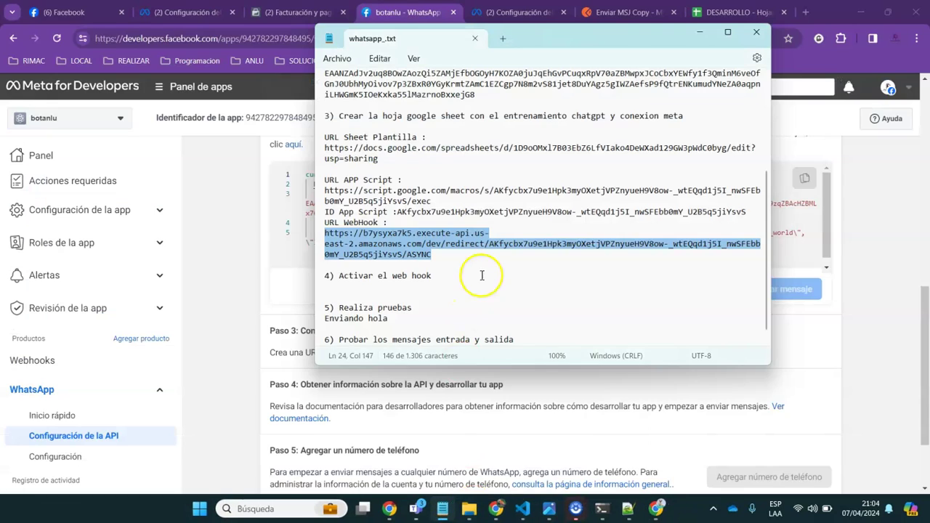
Append ' en meta' to the step 4 heading and select the full webhook URL line
left_click(483, 274)
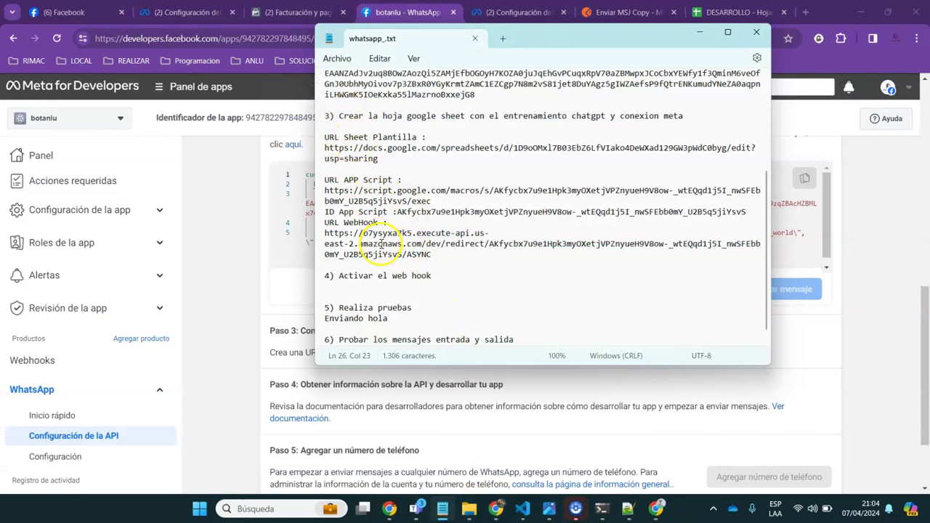
left_click_drag(437, 276, 324, 275)
left_click(371, 294)
left_click(461, 273)
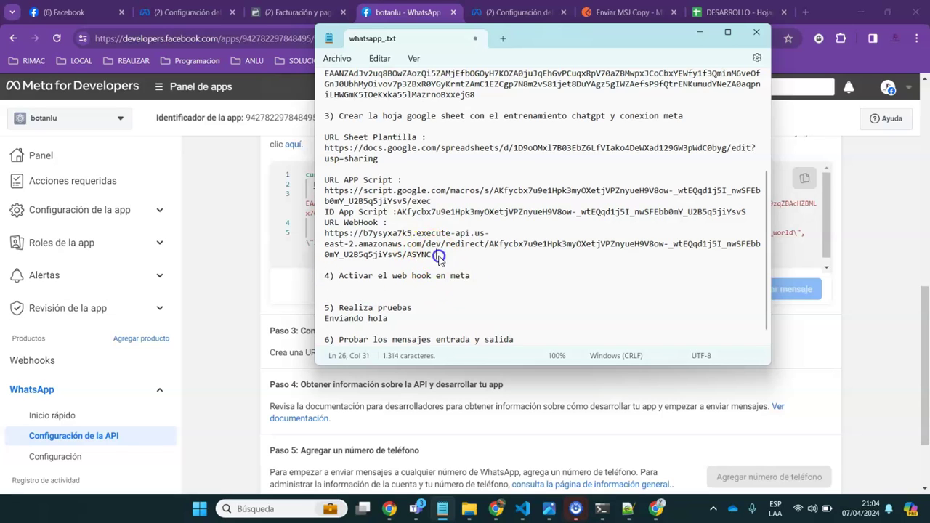
triple_click(321, 233)
left_click(346, 296)
left_click_drag(434, 254, 317, 232)
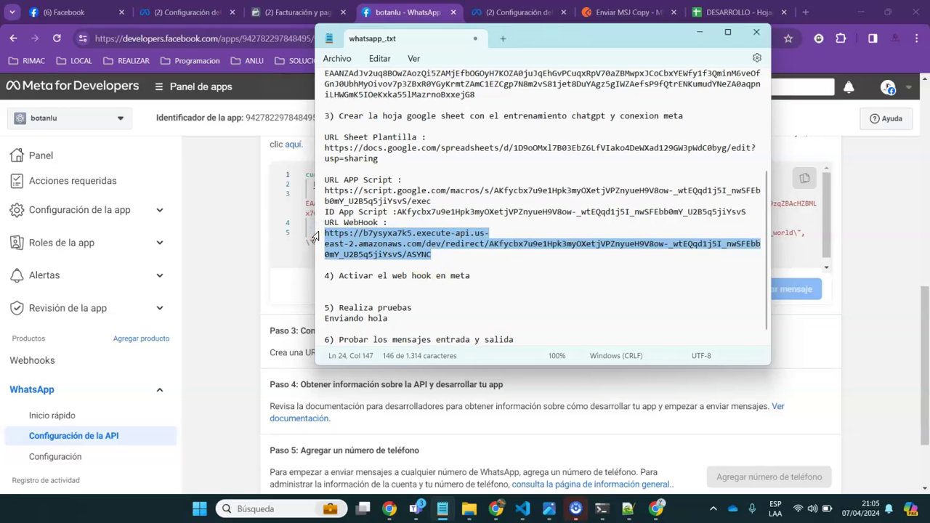
Bring Meta for Developers forward and reload the WhatsApp Configuración de la API page
left_click(225, 385)
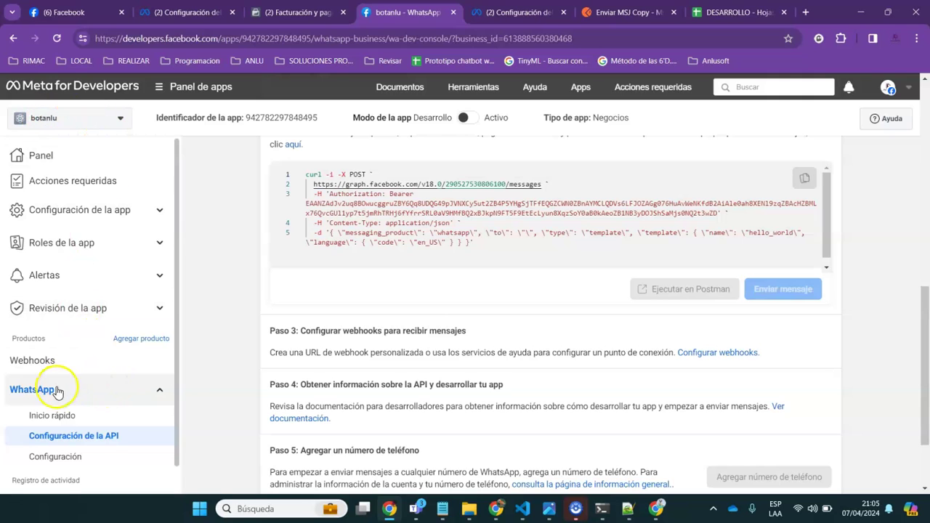
left_click(85, 435)
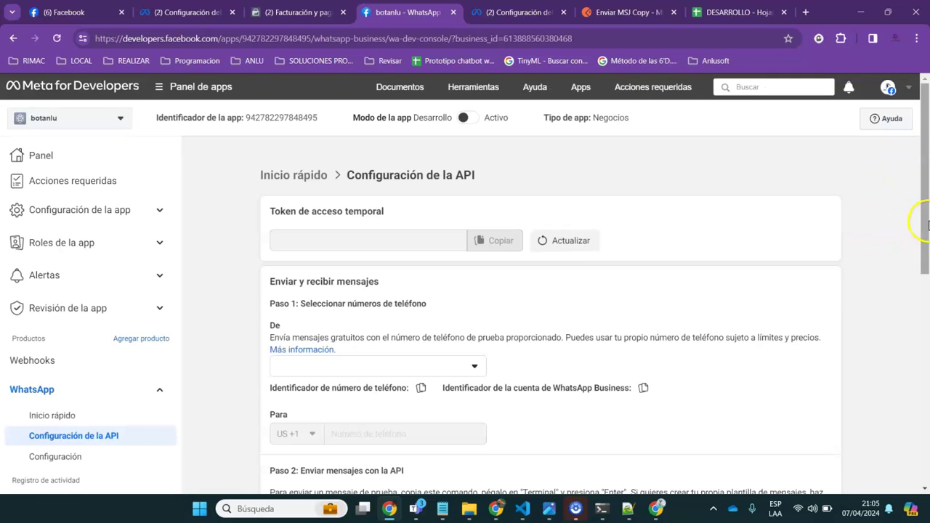
left_click_drag(926, 218, 840, 412)
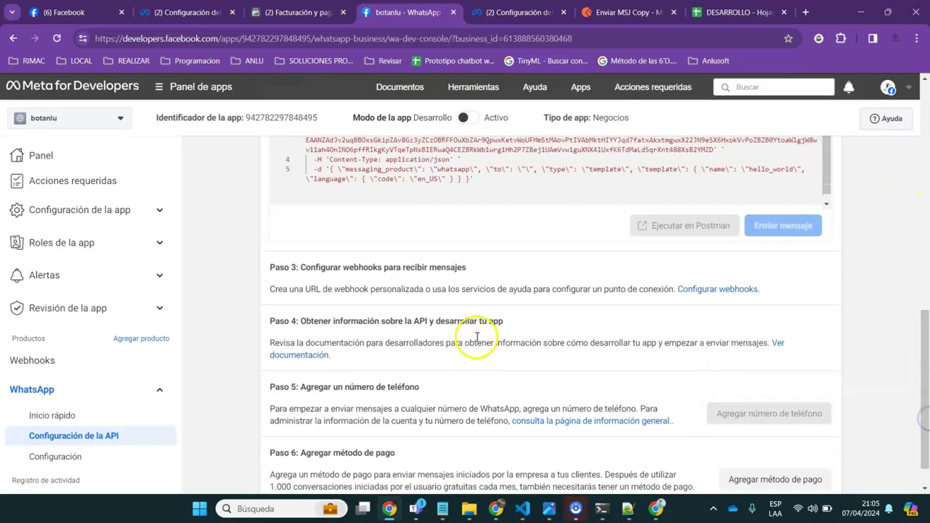
Set the webhook callback URL to the pasted AWS URL and enter the verification token
left_click(719, 290)
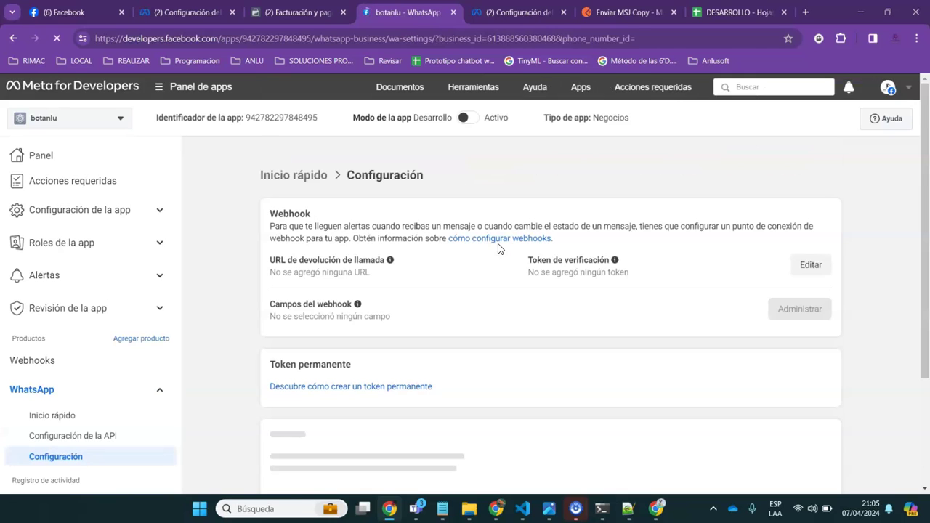
left_click(805, 263)
left_click(309, 227)
key("ctrl+v")
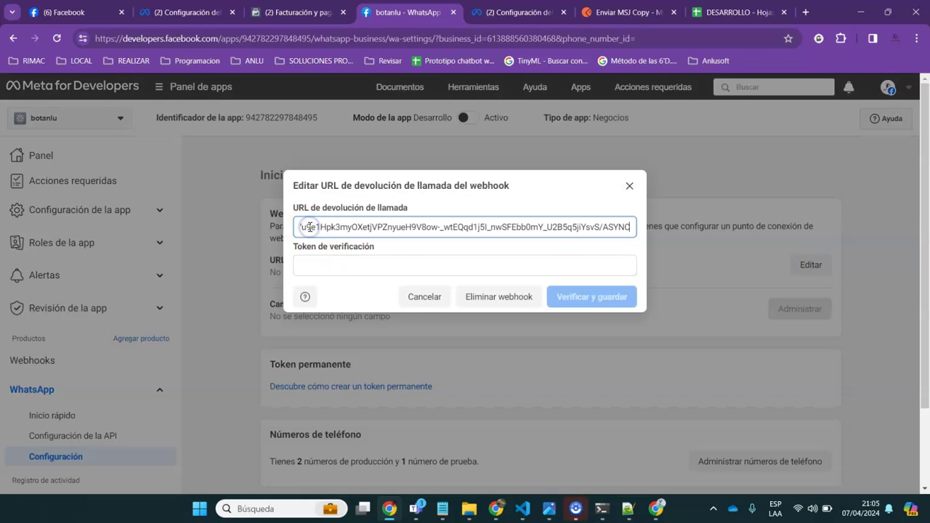
left_click(323, 267)
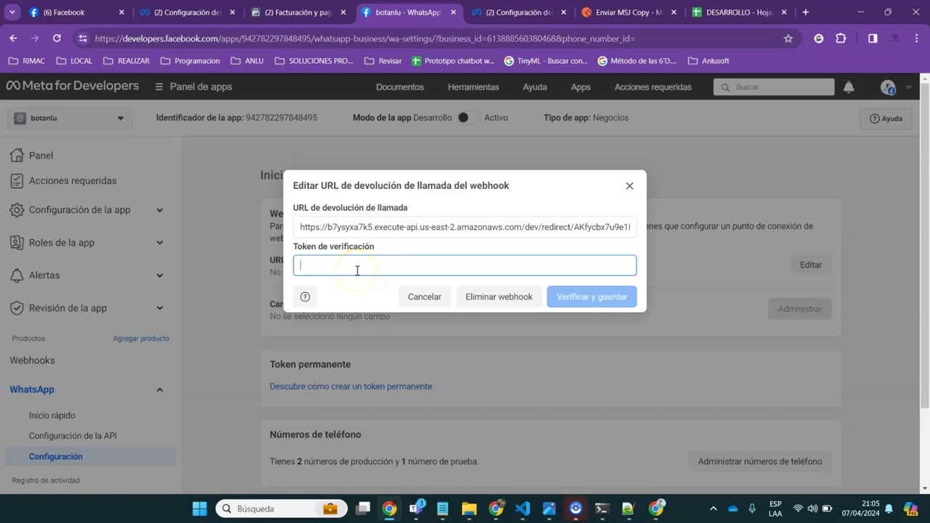
type("an")
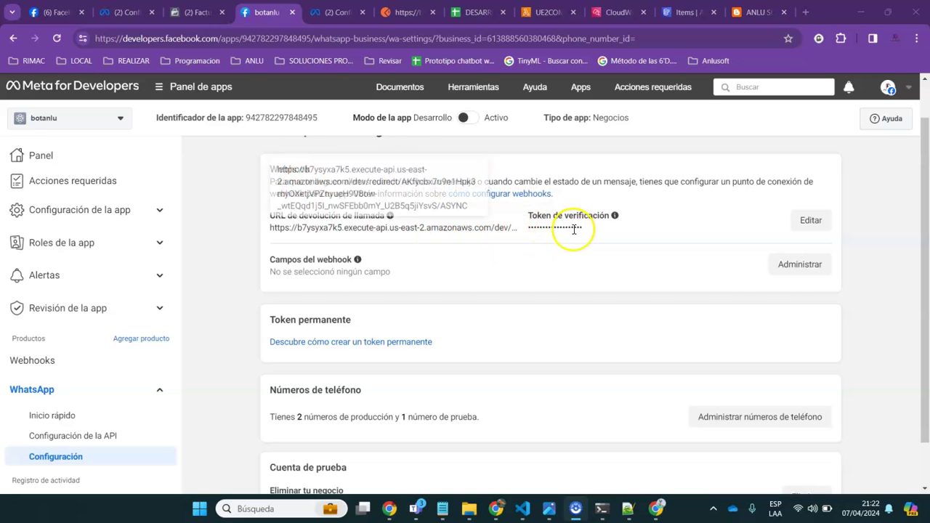
Subscribe the webhook to the messages field and close the webhook fields list
left_click(790, 263)
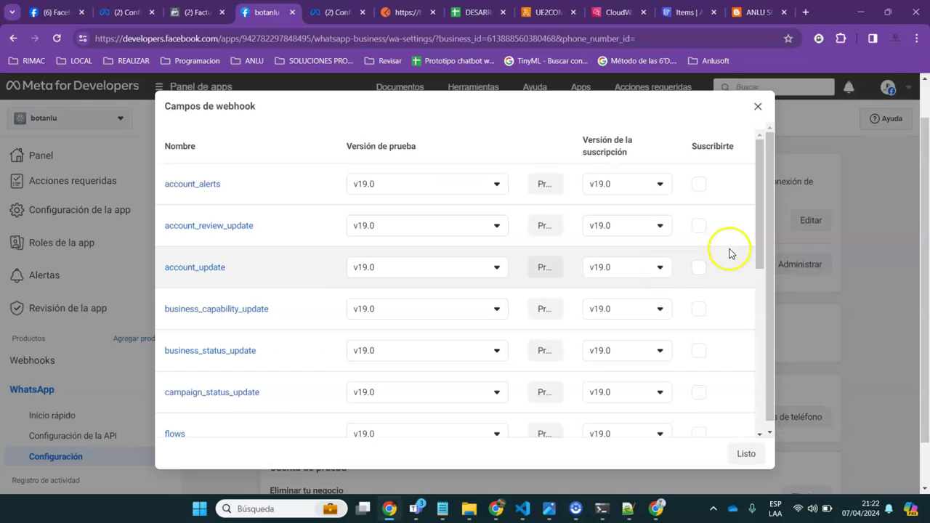
left_click_drag(761, 240, 770, 353)
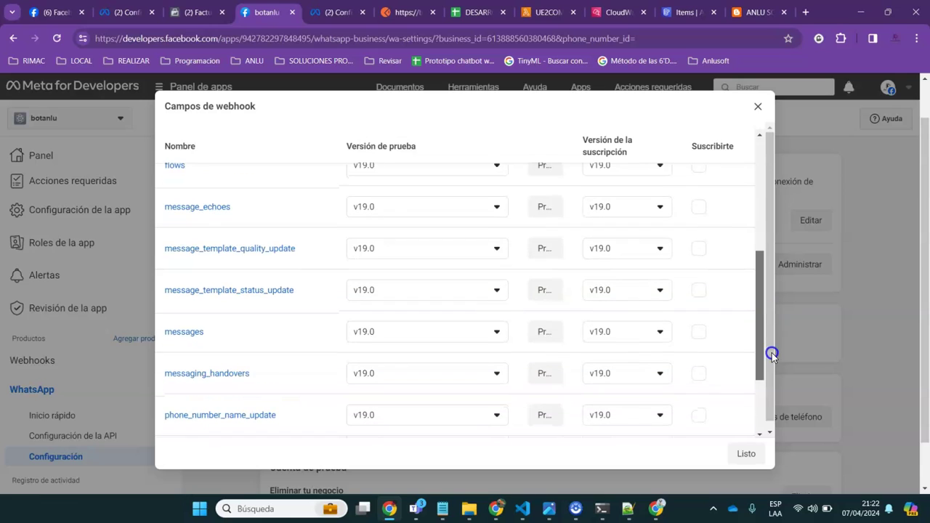
left_click(698, 335)
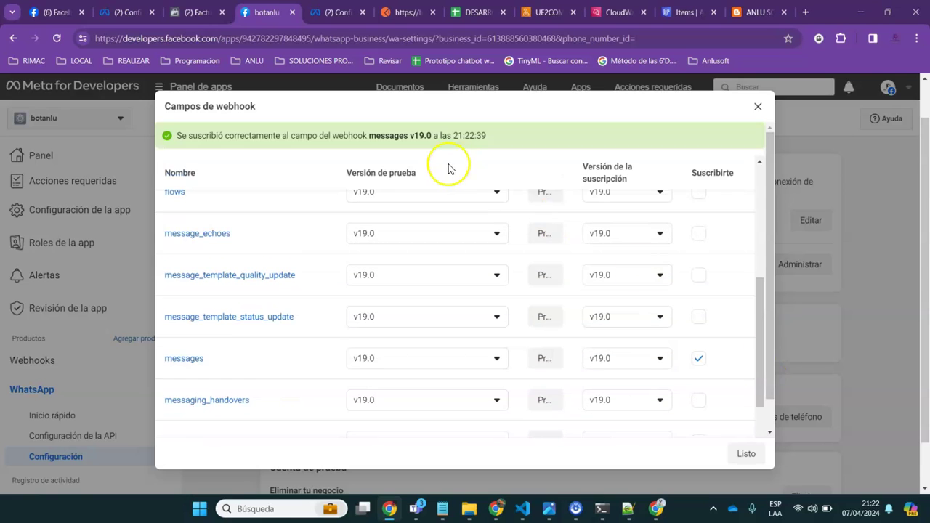
left_click(746, 455)
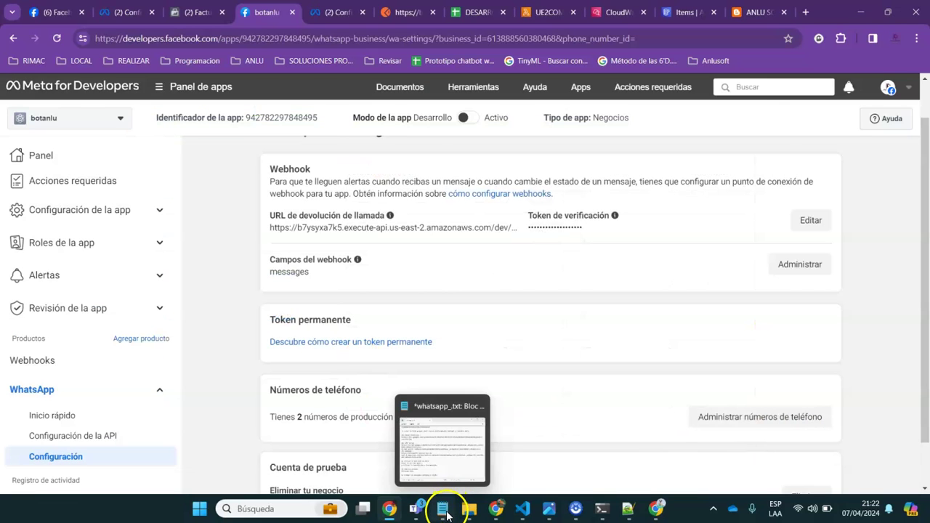
left_click(446, 513)
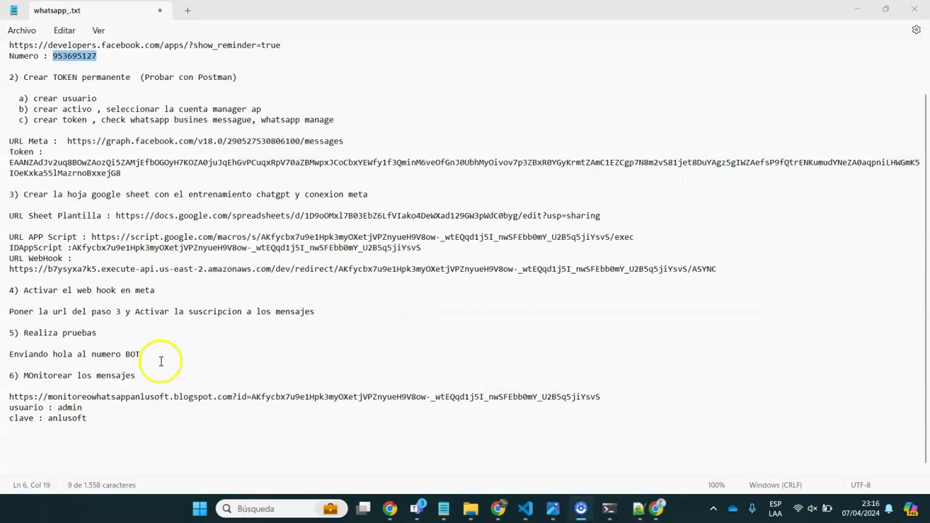
Select the step 5 testing lines in the notes, then switch to the WhatsApp Web chat
left_click_drag(161, 361, 8, 332)
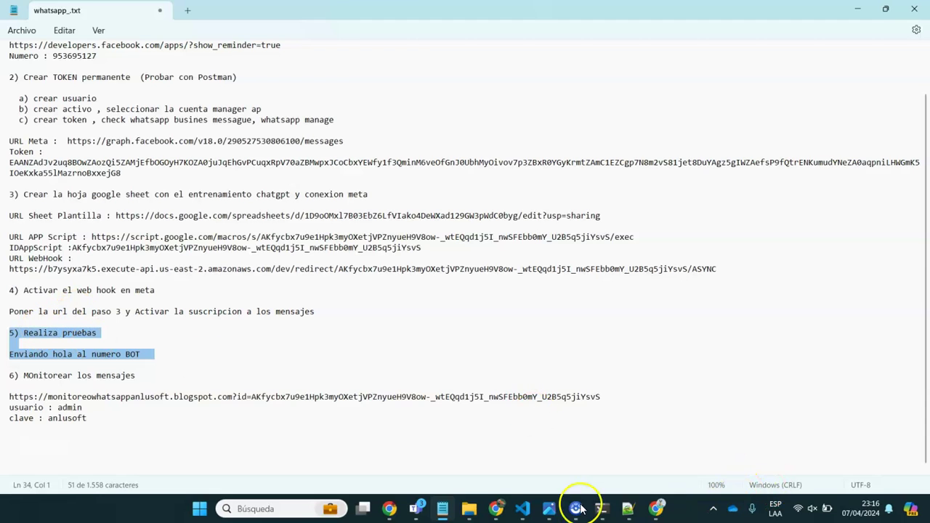
mouse_move(494, 506)
left_click(495, 445)
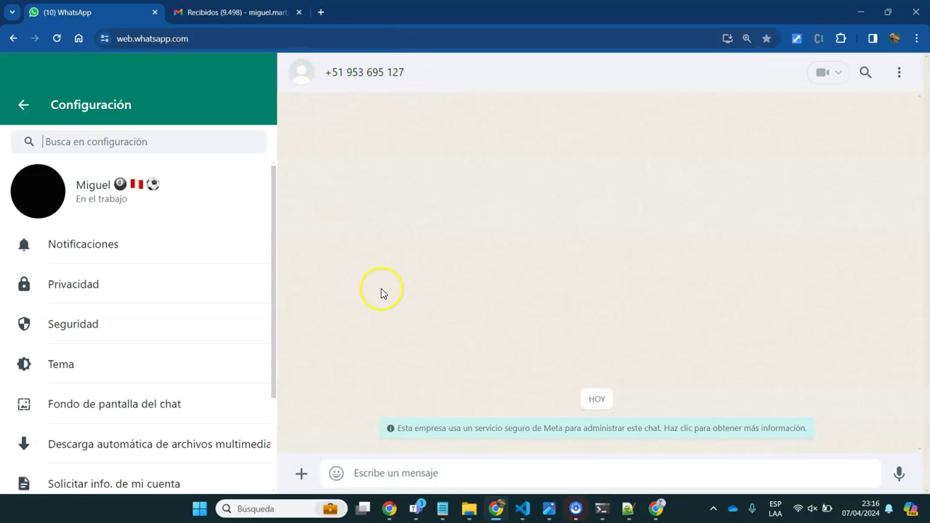
Send 'hola' to the bot in the WhatsApp Web chat
left_click(370, 478)
type("hola")
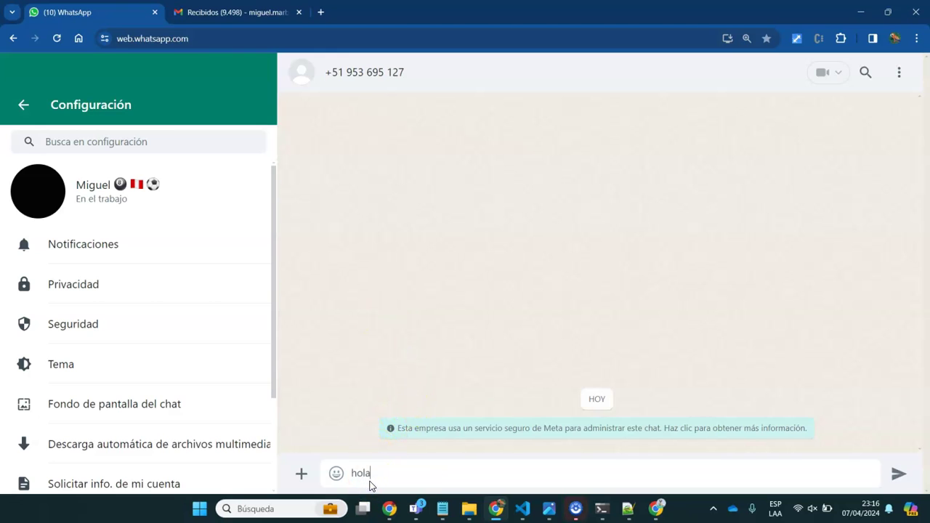
key("Return")
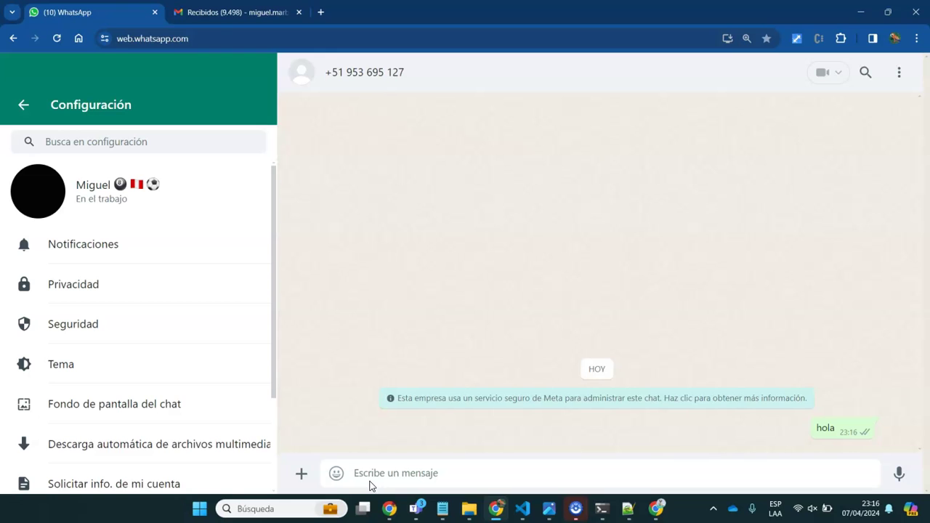
After glancing at the spreadsheet, answer the bot's name question with the customer's name
mouse_move(791, 448)
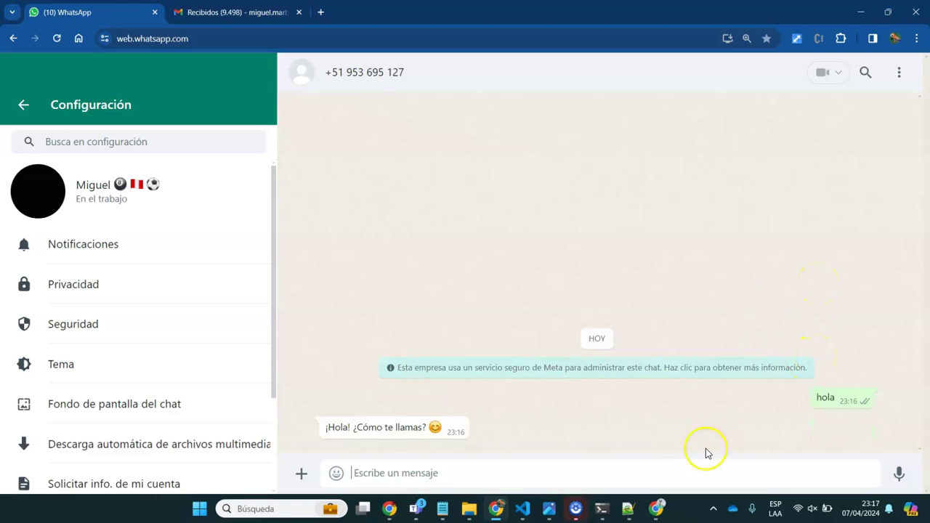
left_click(657, 510)
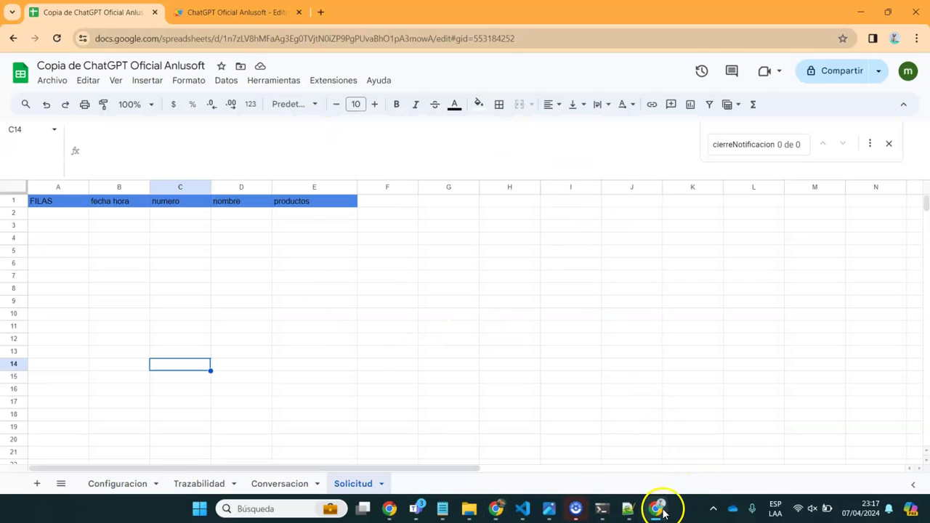
left_click(656, 507)
left_click(395, 475)
type("mi")
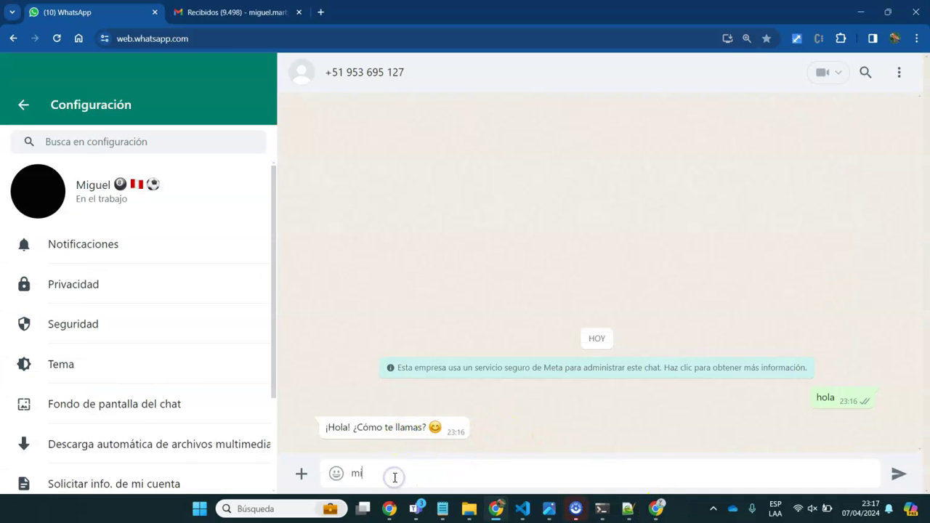
type("guel angel")
key("Return")
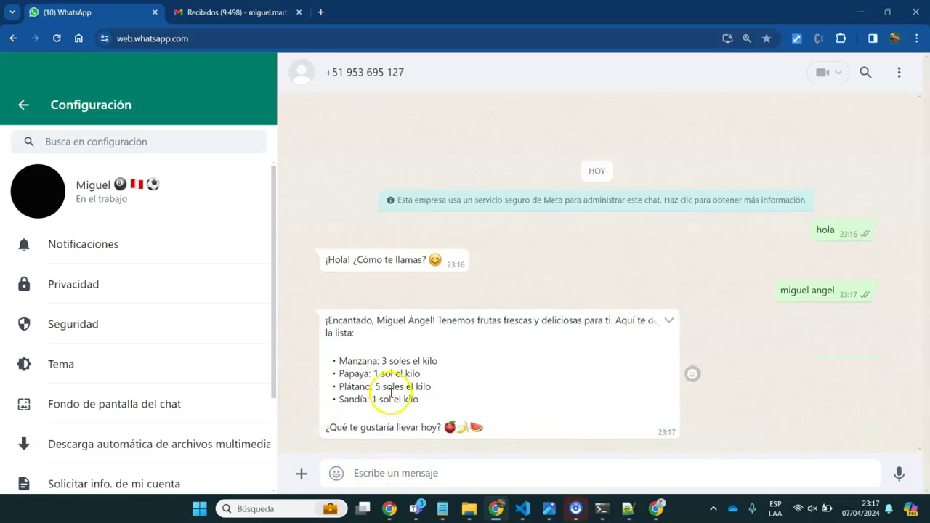
Send the bot the order 'quiero 2 kilos de papaya' in WhatsApp Web
left_click(391, 472)
type("quiero 2 kilos de papaya")
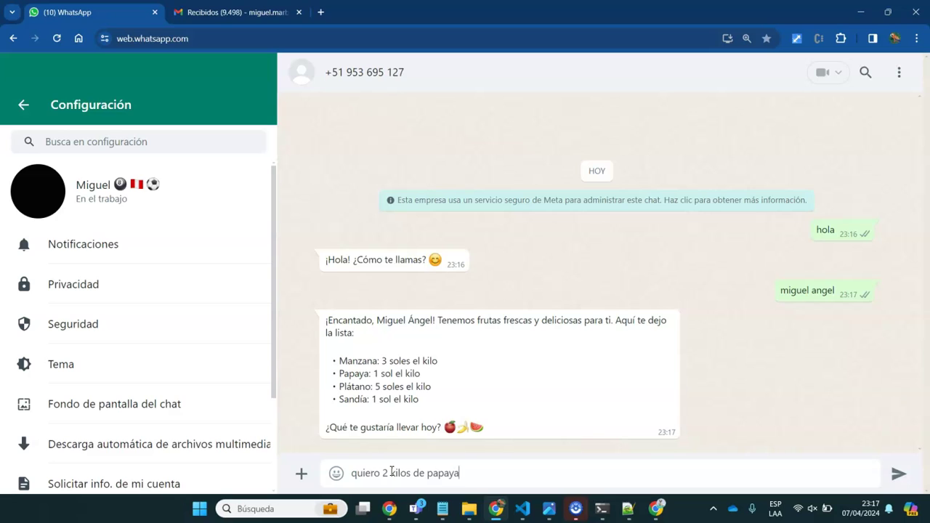
key("Return")
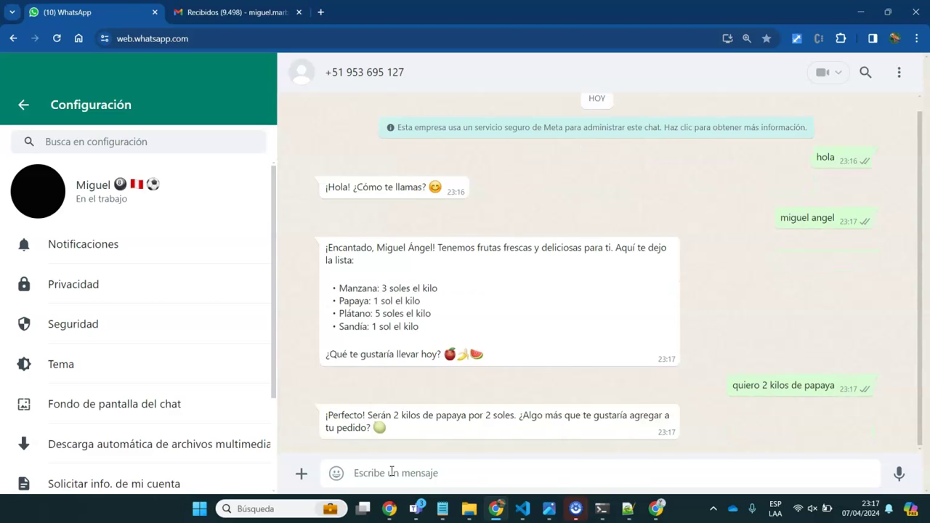
Reply 'eso es todo' and then 'sí es correcto' to finish and confirm the papaya order
type("eso es todo")
key("Return")
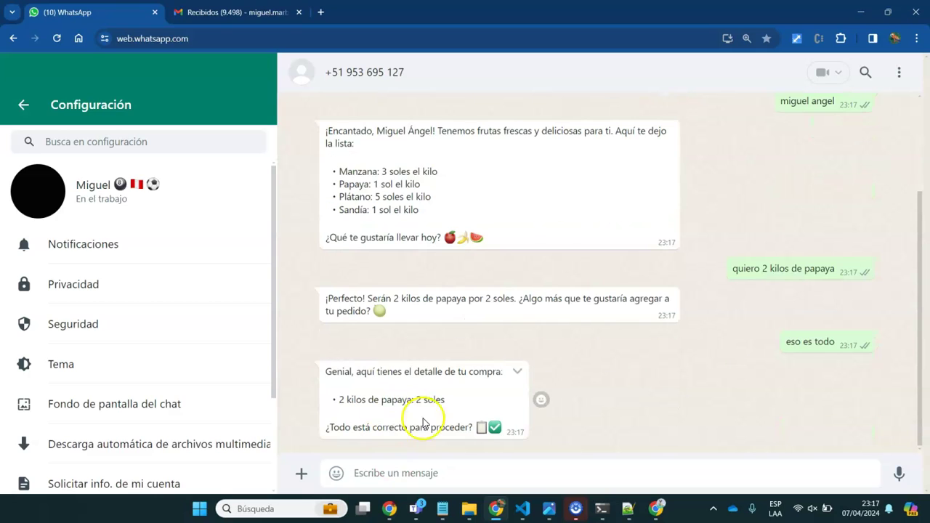
type("sí")
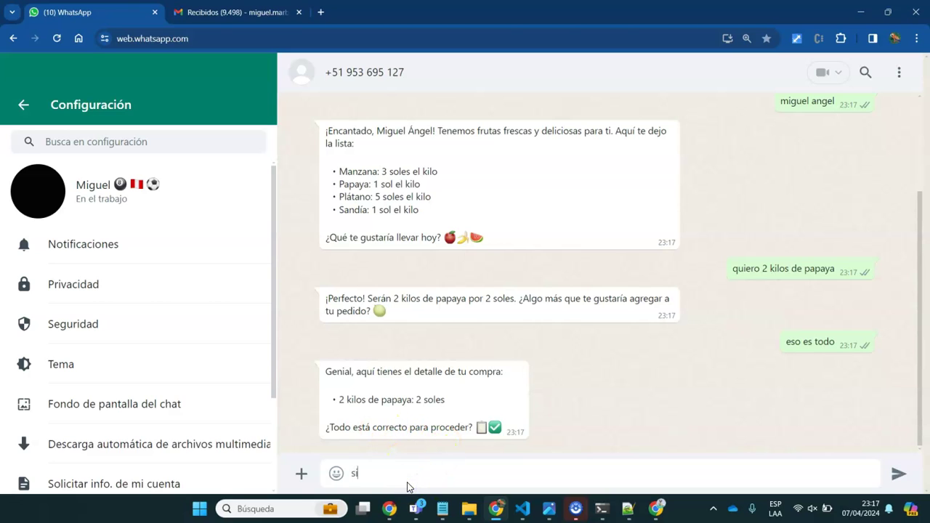
type(" es correcto")
key("Return")
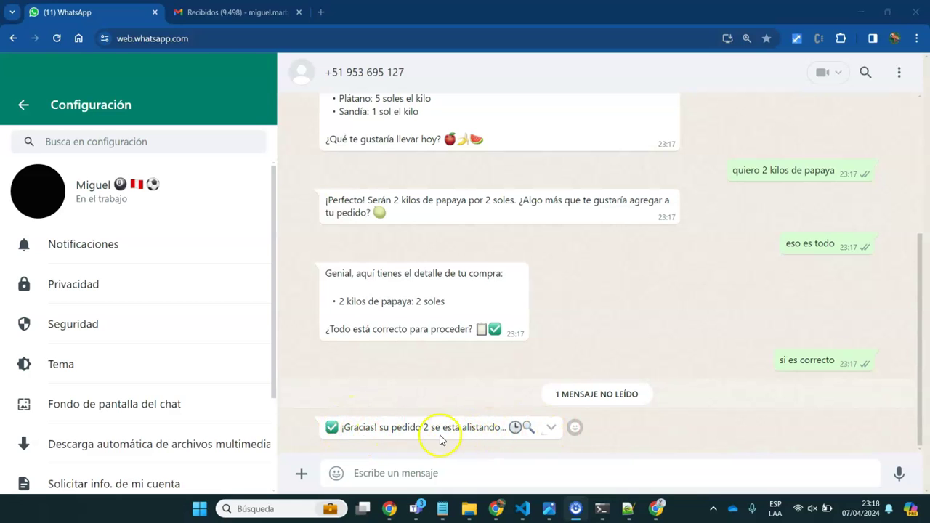
mouse_move(660, 512)
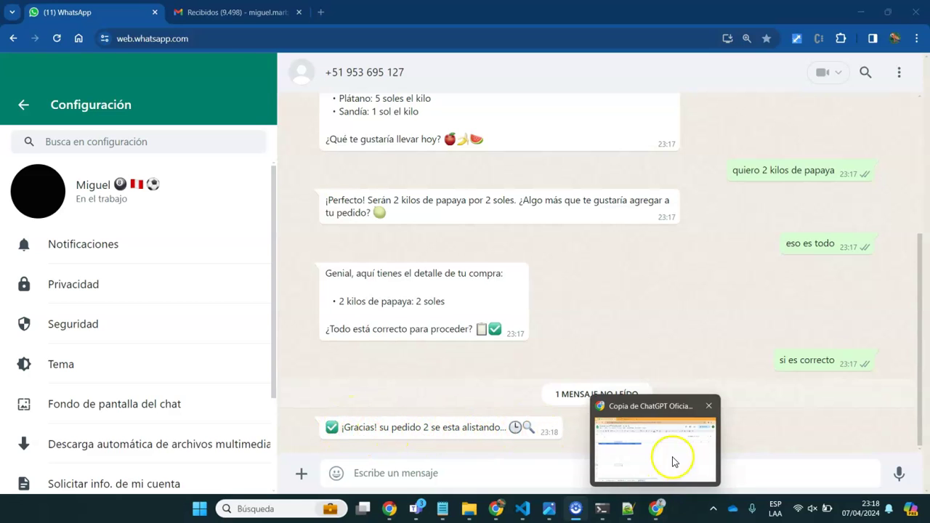
left_click(671, 456)
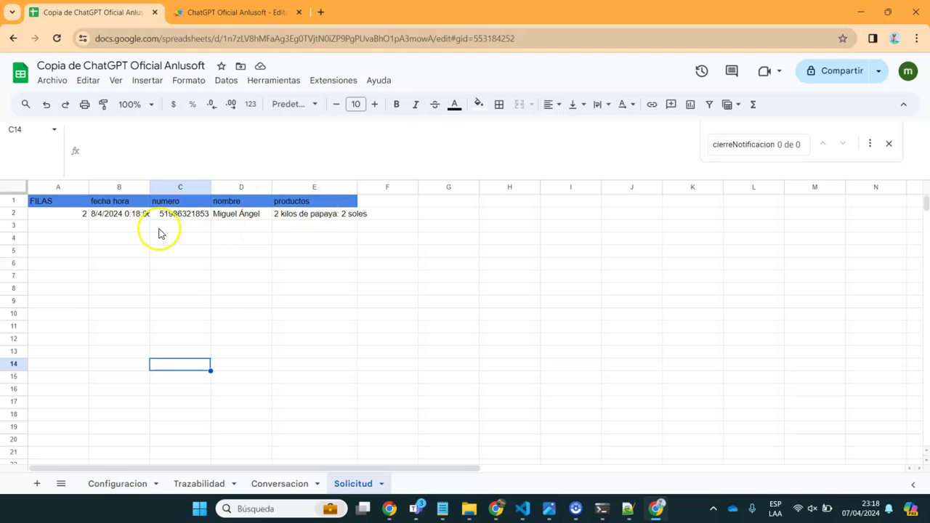
Inspect the logged papaya order across the cells of row 2 in the Solicitud sheet
left_click(64, 217)
key("Right")
key("Right")
key("Right")
key("Right")
key("Right")
key("Left")
key("Left")
key("Left")
key("Right")
key("Right")
key("Left")
key("Left")
key("Left")
key("Right")
key("Right")
key("Right")
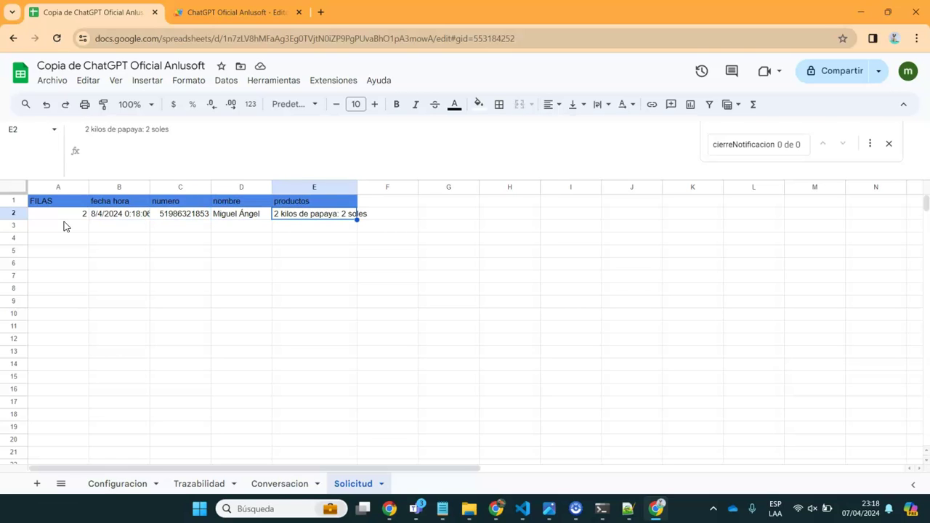
key("Left")
key("Right")
View the EndCotizacion reply text in cell C5 of the Conversacion sheet
left_click(276, 485)
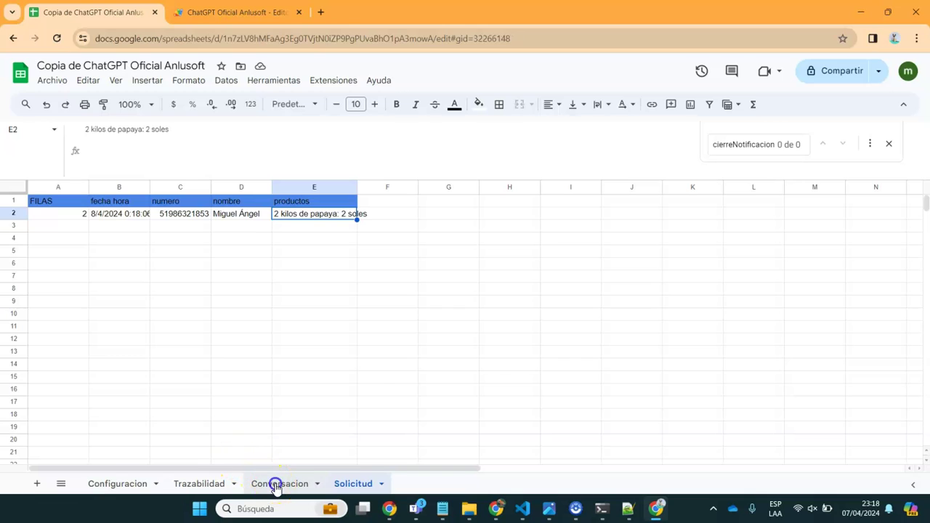
left_click(441, 265)
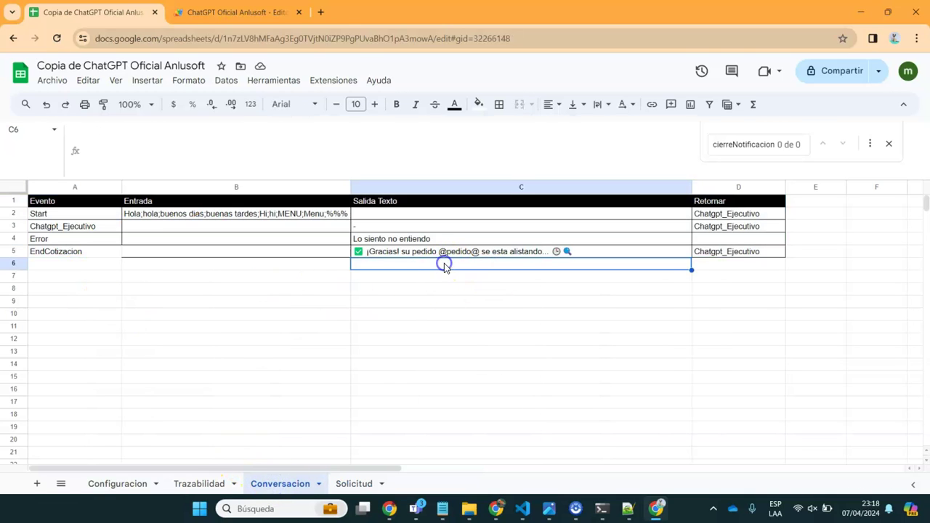
left_click(400, 251)
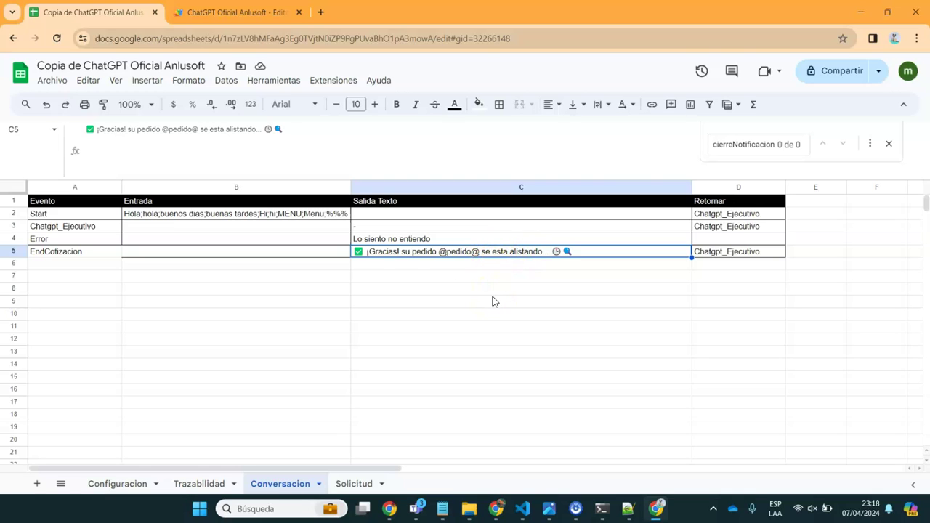
mouse_move(442, 509)
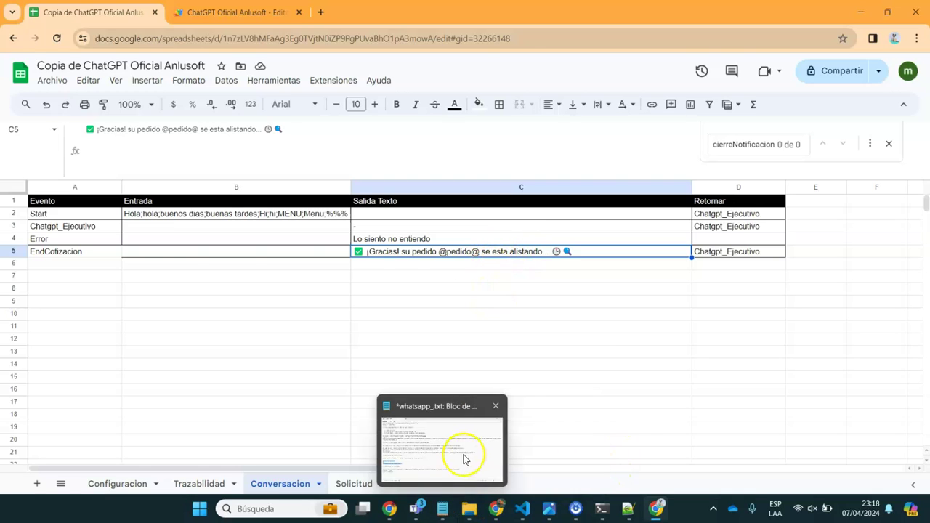
left_click(465, 459)
Review the '5) Realiza pruebas' and '6) MOnitorear los mensajes' steps in the whatsapp_.txt notes
left_click(168, 354)
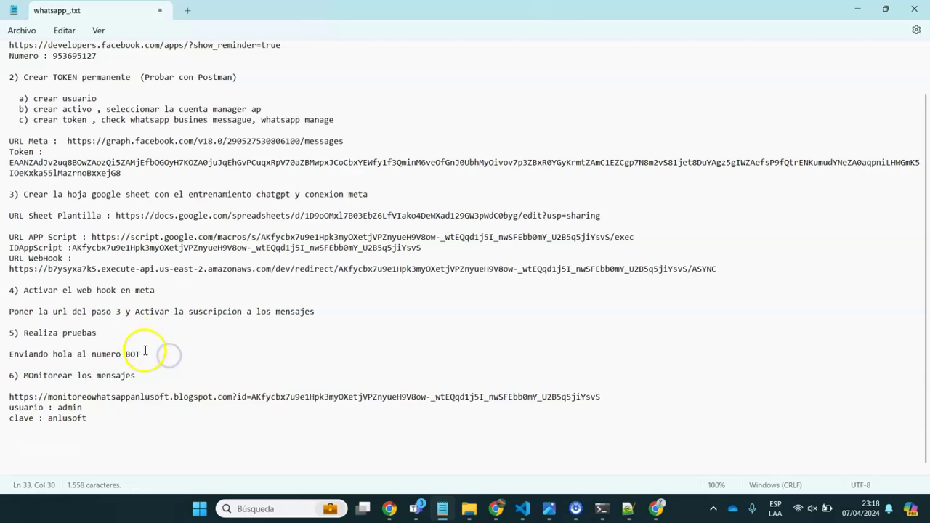
left_click_drag(146, 373, 31, 357)
left_click(35, 354)
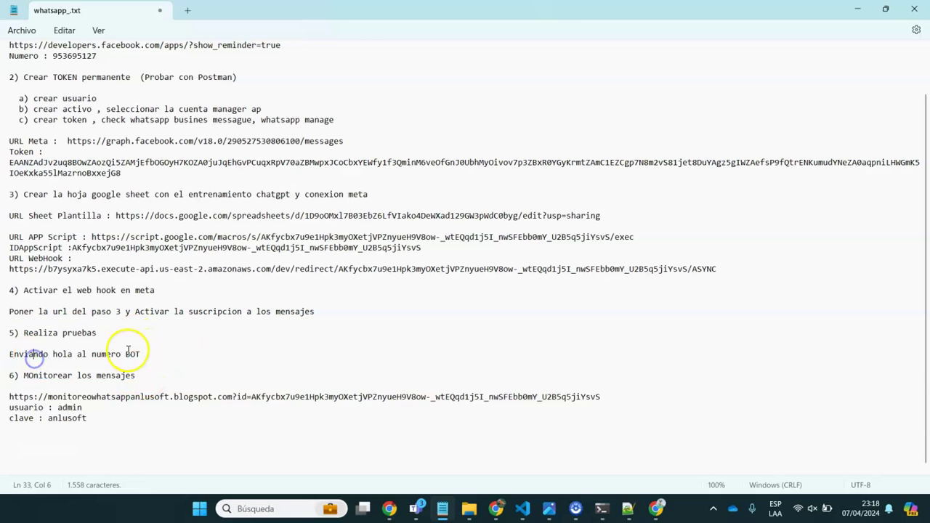
left_click_drag(148, 354, 10, 333)
left_click_drag(121, 381, 3, 379)
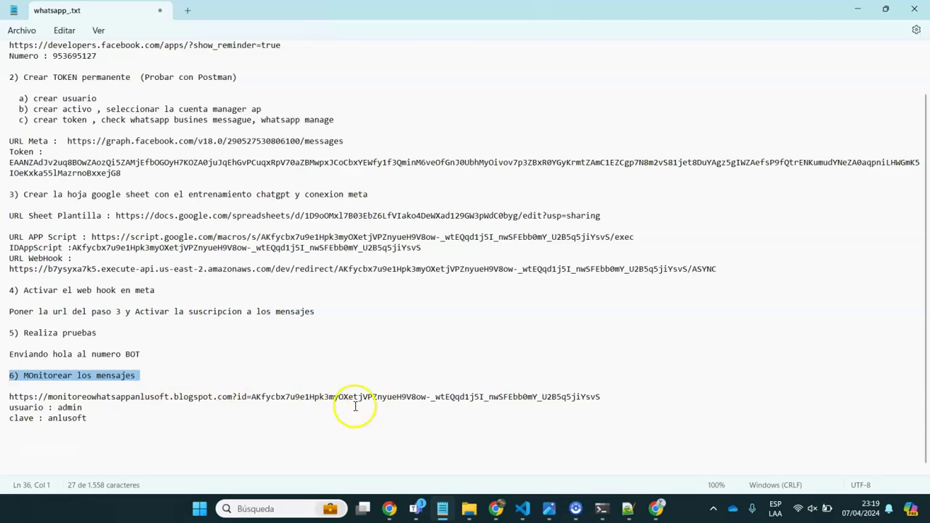
Replace the old ID after 'id=' in the monitoring URL with the IDAppScript value
left_click_drag(600, 396, 7, 396)
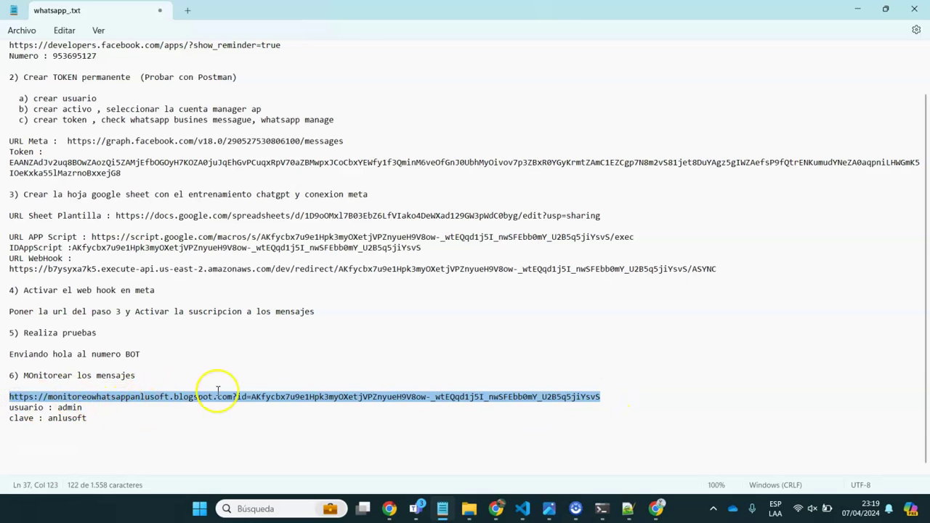
left_click(256, 398)
left_click_drag(251, 397, 601, 403)
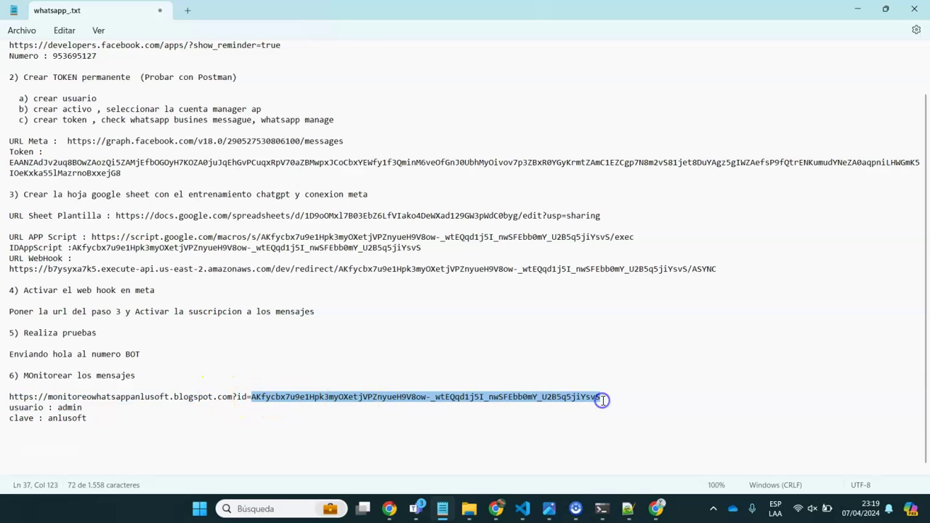
key("Delete")
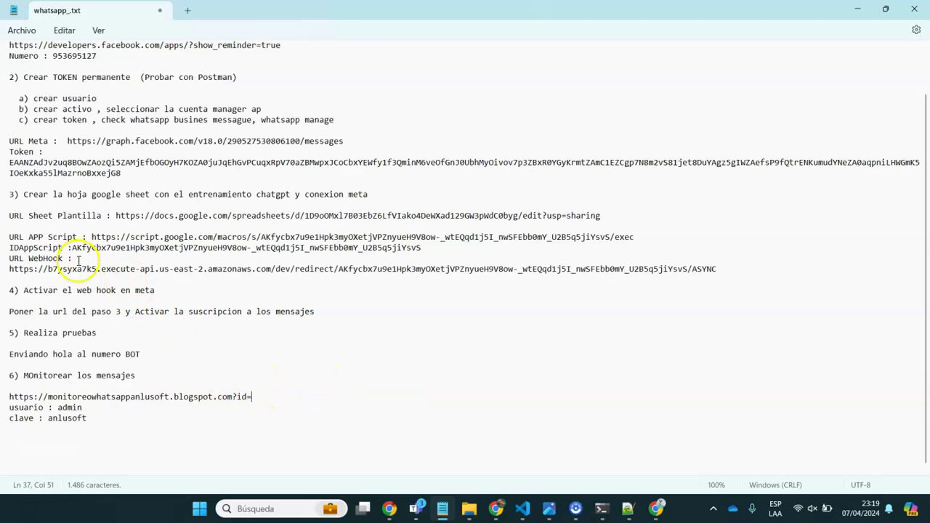
left_click_drag(72, 247, 425, 250)
key("ctrl+c")
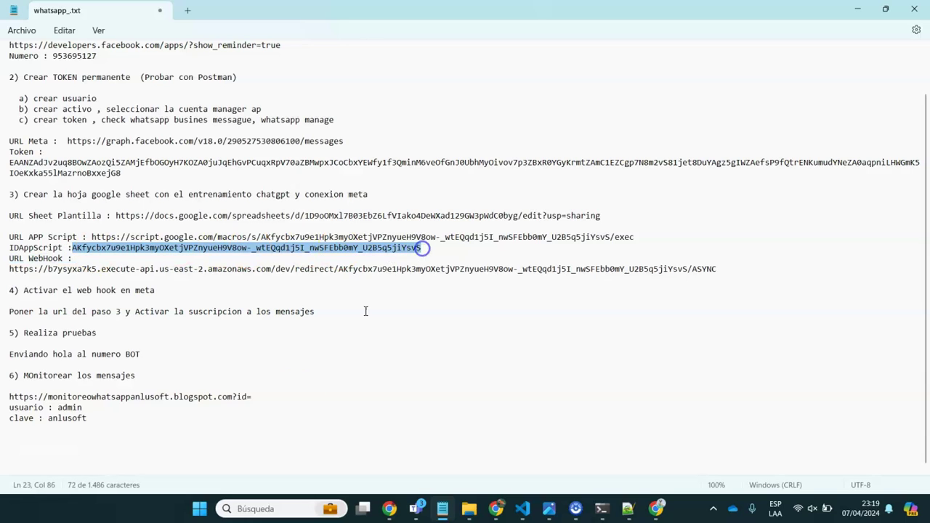
left_click(268, 398)
key("ctrl+v")
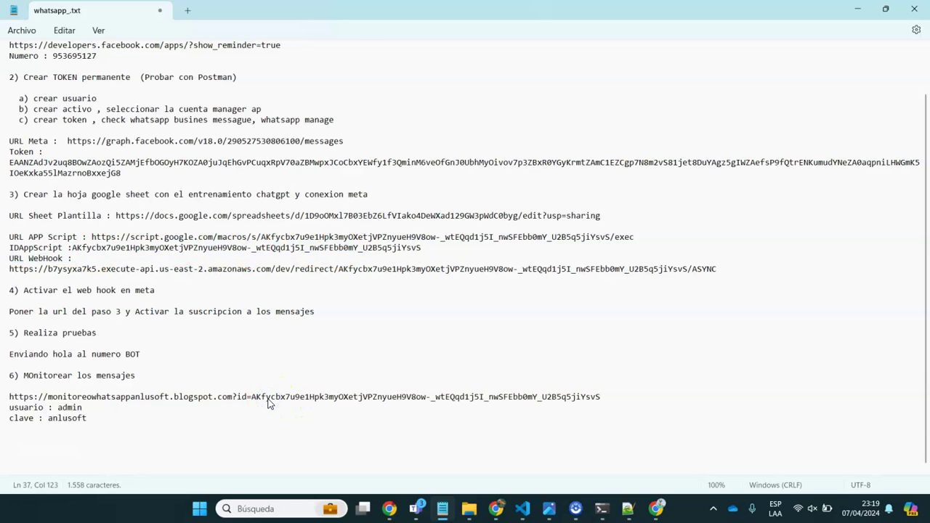
Open the updated monitoring URL in a new Chrome tab and go to its login password field
triple_click(268, 398)
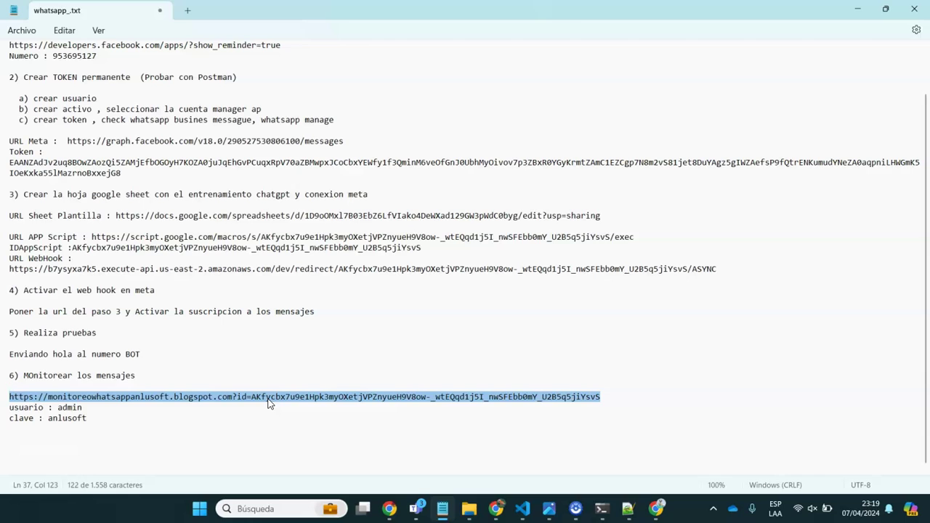
left_click(268, 398)
left_click_drag(610, 401, 629, 399)
mouse_move(393, 517)
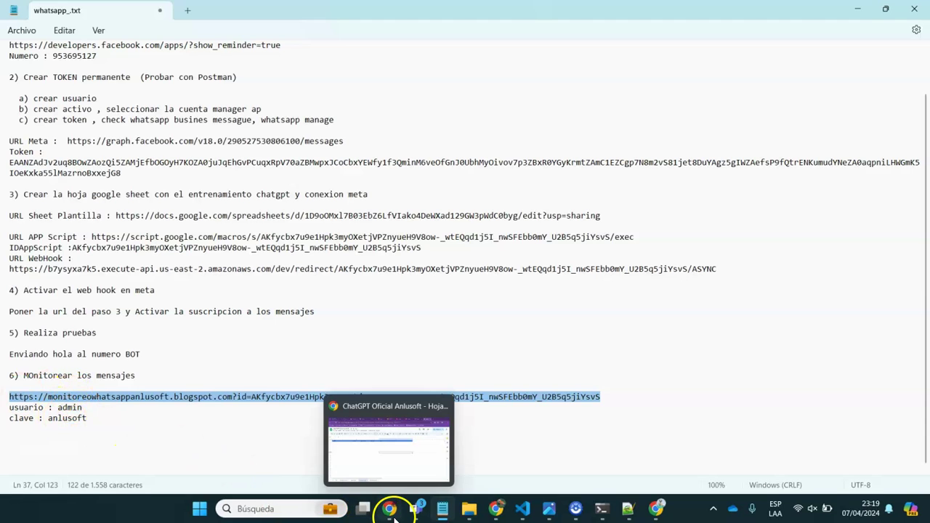
left_click(407, 454)
left_click(808, 13)
key("Return")
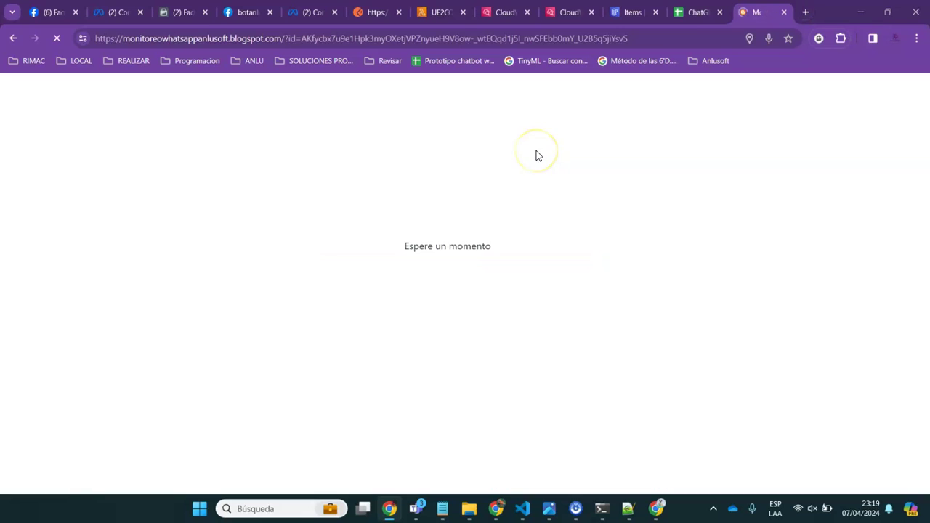
left_click(400, 167)
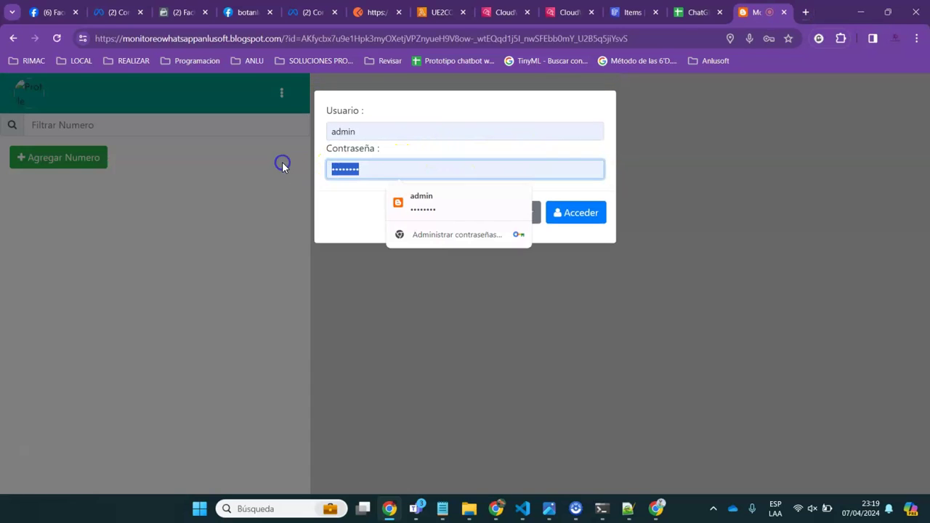